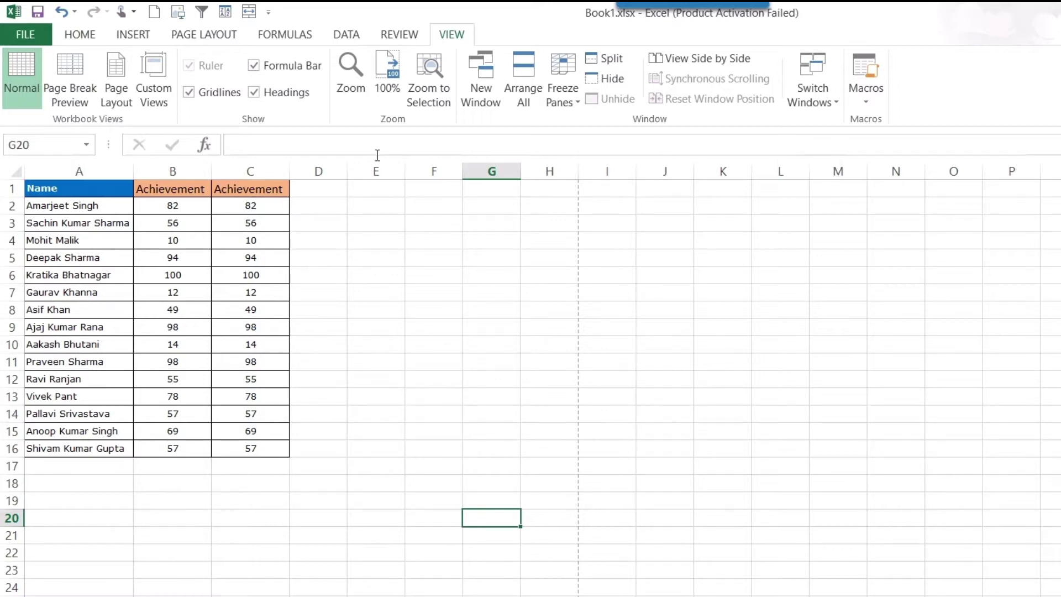
- Hide rows 2–6 and rows 12–13
{"action": "left_click", "coordinate": [7, 205]}
{"action": "left_click_drag", "start_coordinate": [8, 205], "coordinate": [5, 274]}
{"action": "right_click", "coordinate": [5, 273]}
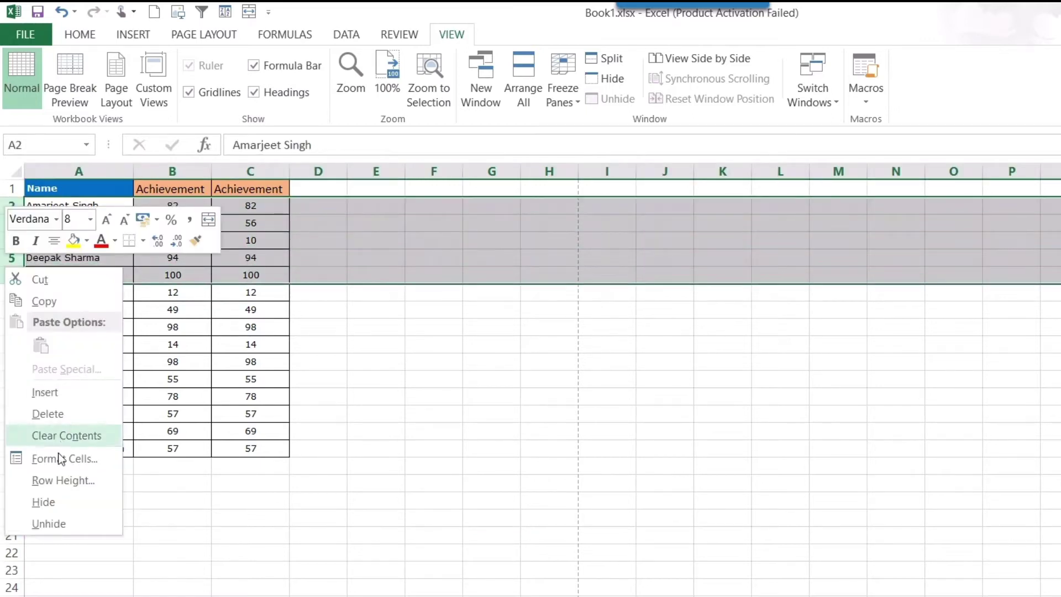
{"action": "left_click", "coordinate": [44, 501]}
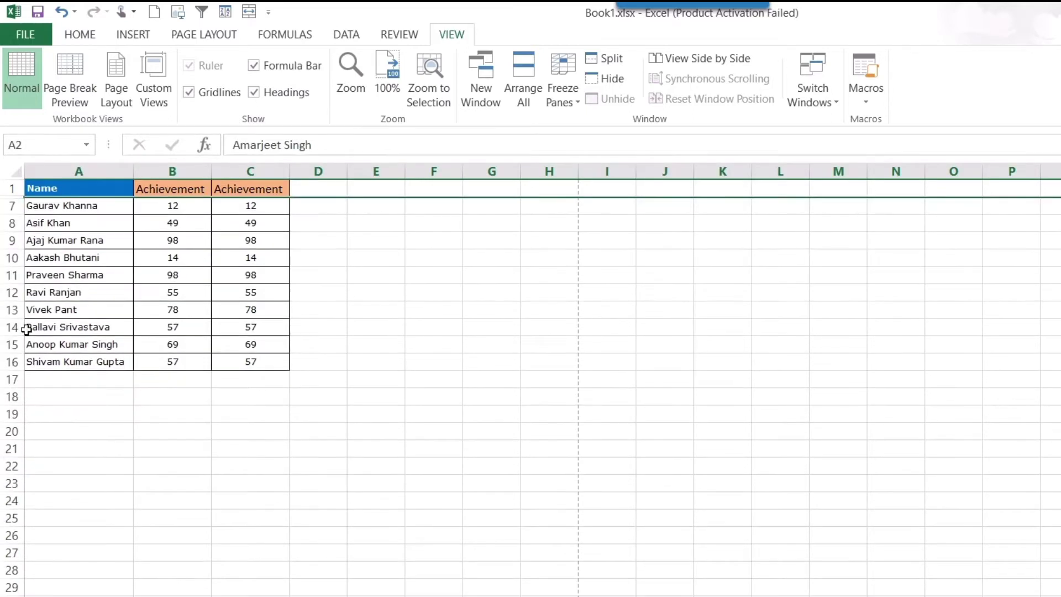
{"action": "left_click_drag", "start_coordinate": [12, 292], "coordinate": [13, 316]}
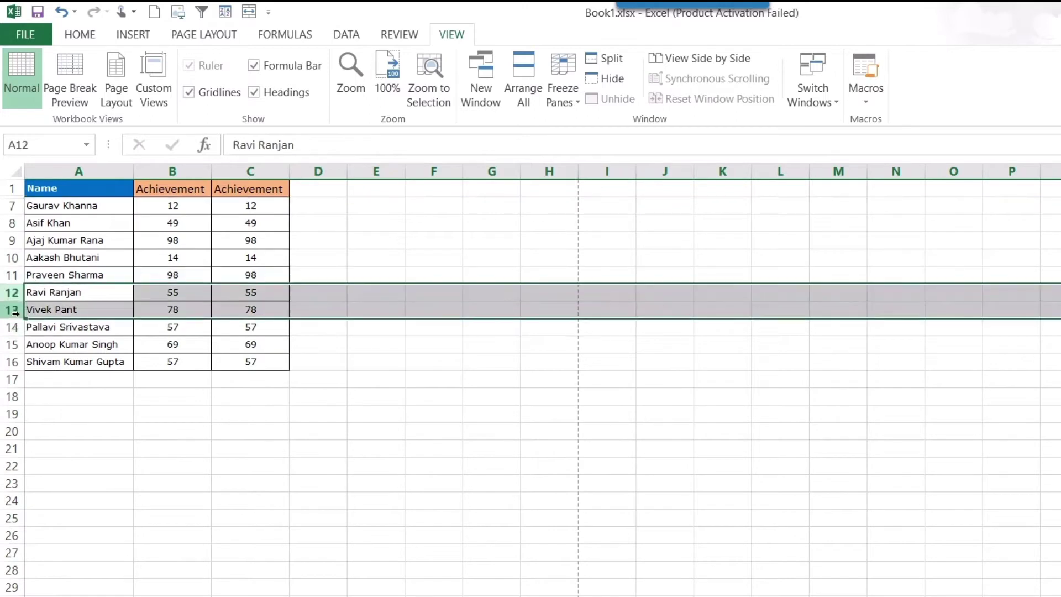
{"action": "right_click", "coordinate": [14, 313]}
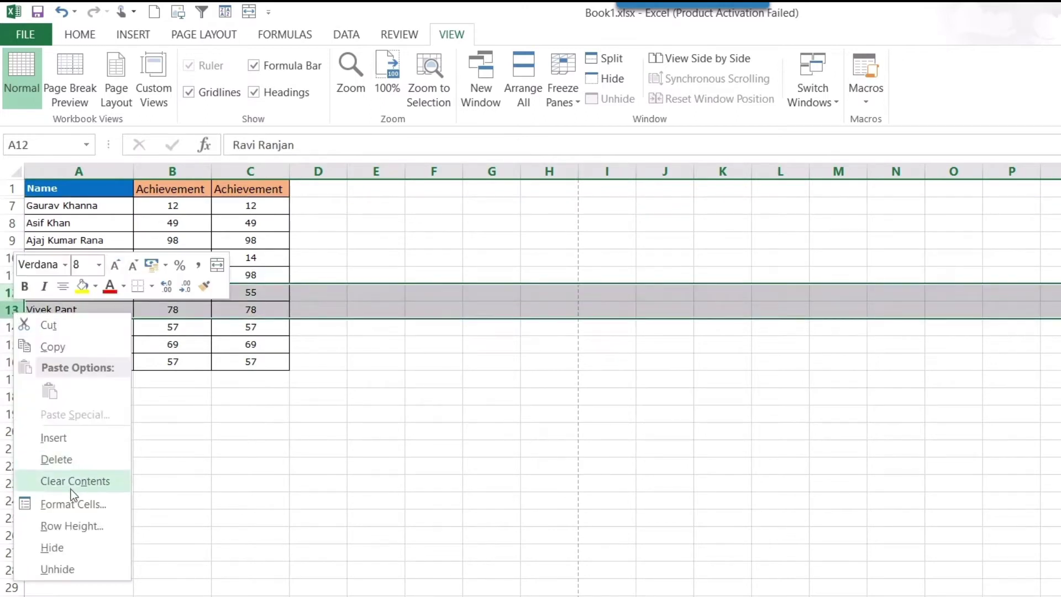
{"action": "left_click", "coordinate": [58, 546]}
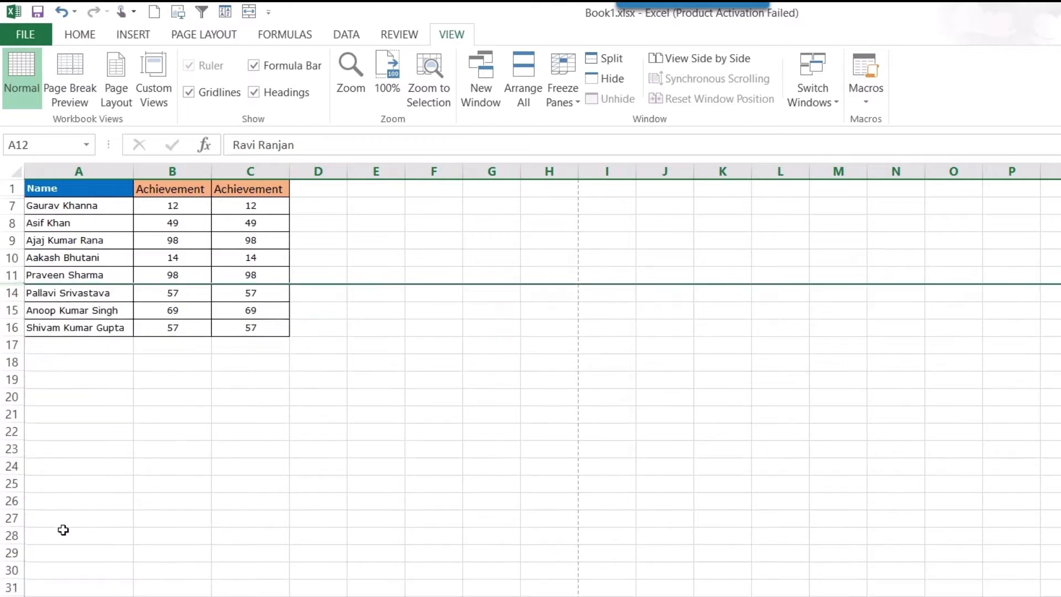
- Hide column B so only one Achievement column remains visible
{"action": "left_click", "coordinate": [173, 170]}
{"action": "right_click", "coordinate": [173, 171]}
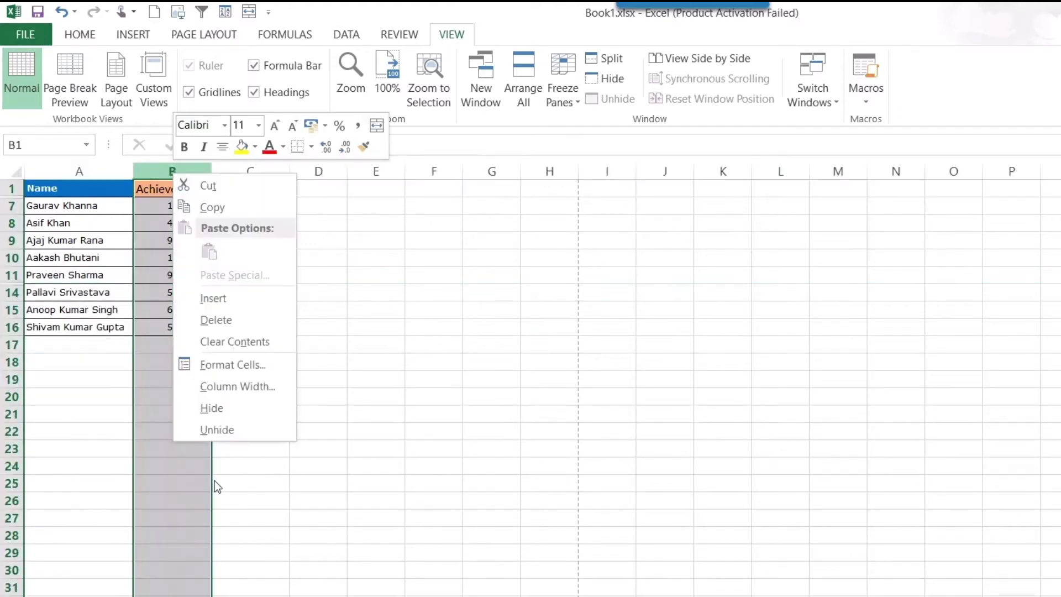
{"action": "left_click", "coordinate": [232, 415]}
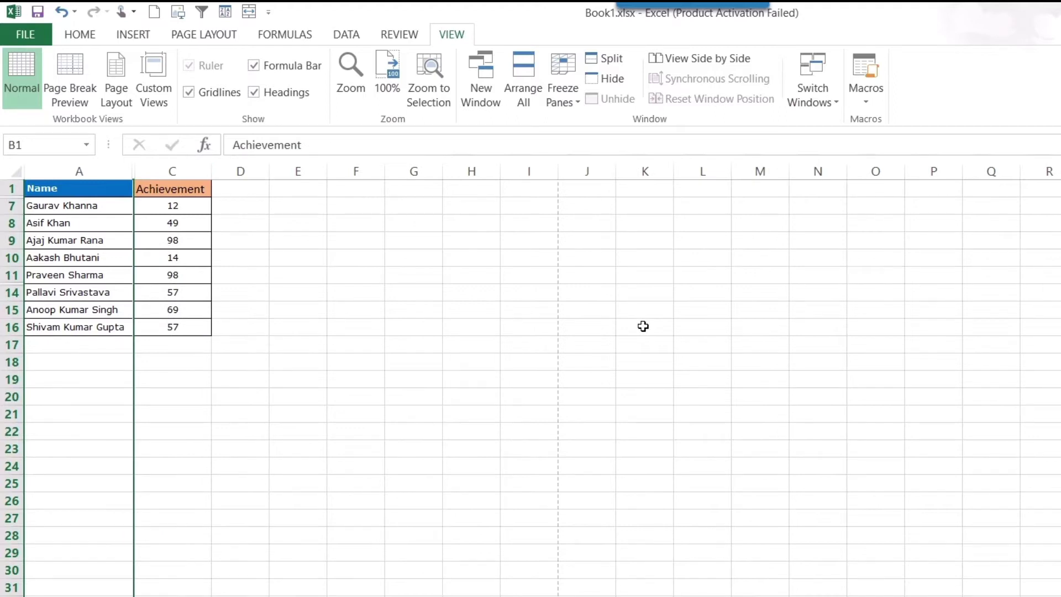
- Print the trimmed sheet to PDF with the Microsoft Print to PDF printer
{"action": "key", "text": "ctrl+p"}
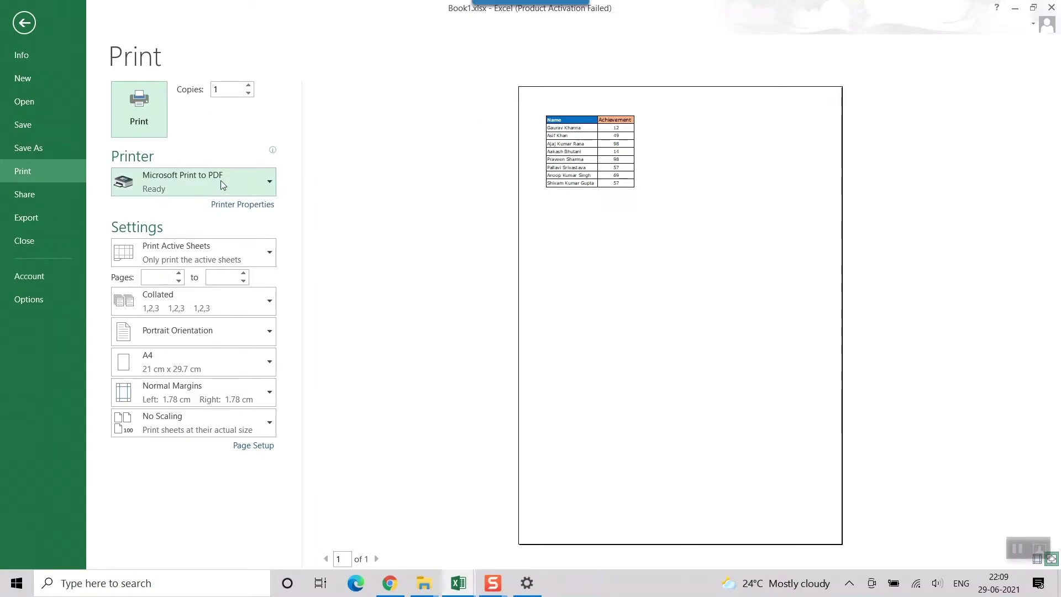
{"action": "left_click", "coordinate": [139, 108]}
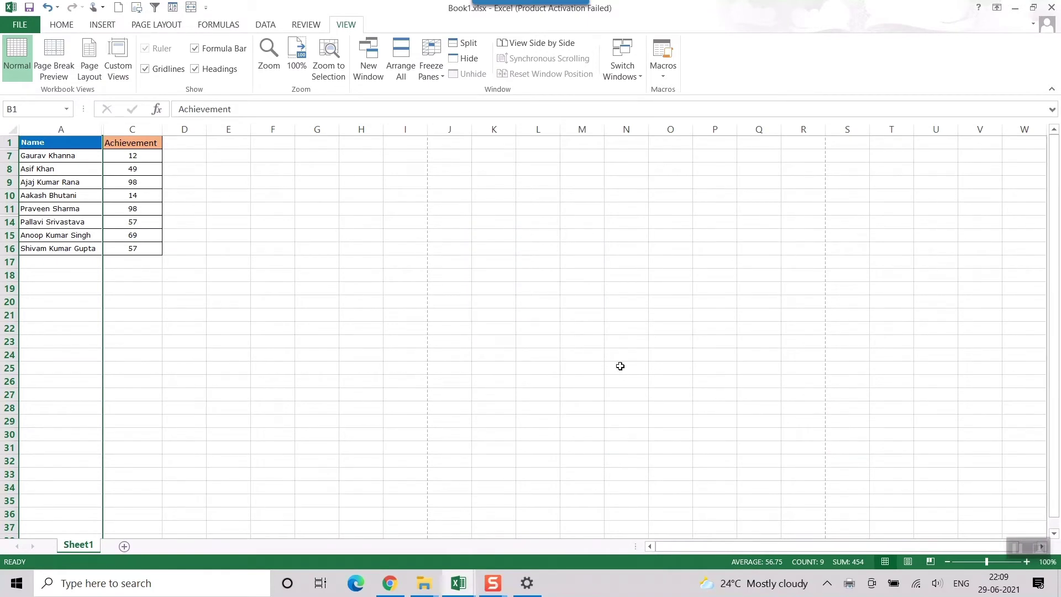
- Open test print.pdf from the desktop to check the printout, then return to Book1
{"action": "key", "text": "super+d"}
{"action": "left_click", "coordinate": [762, 539]}
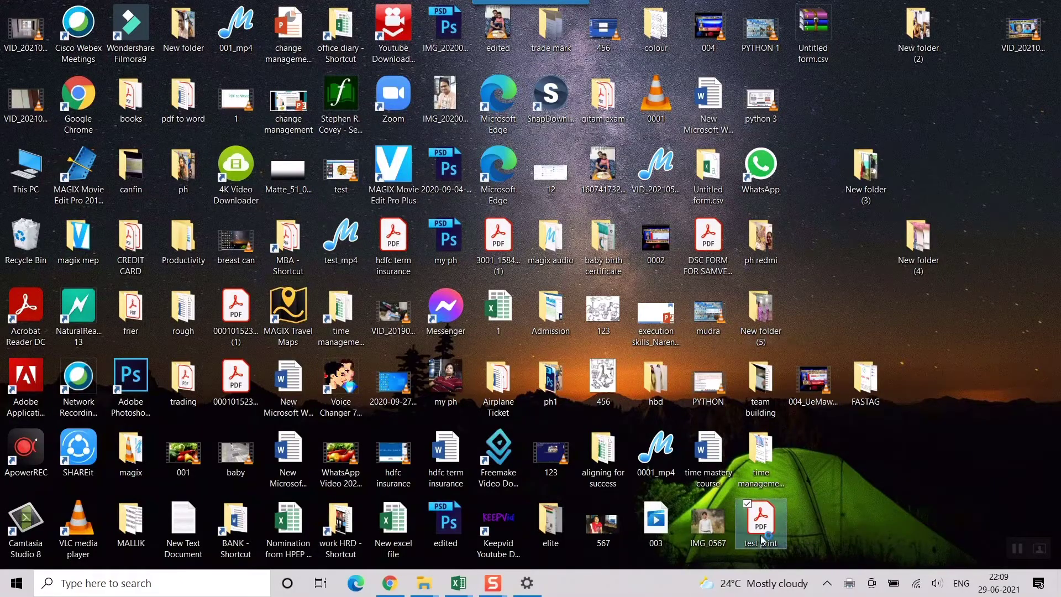
{"action": "double_click", "coordinate": [762, 538]}
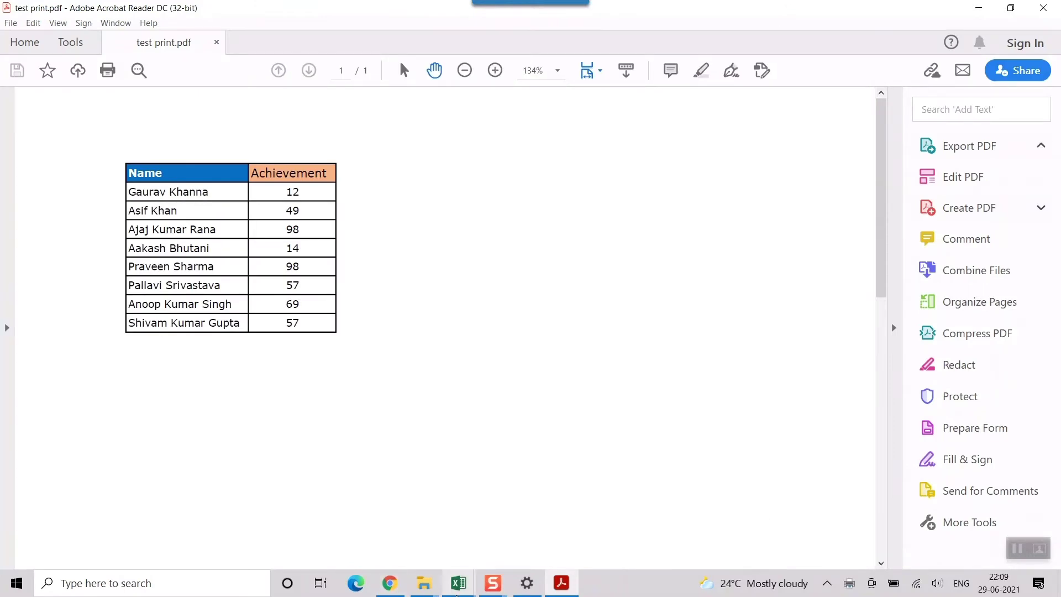
{"action": "mouse_move", "coordinate": [456, 590]}
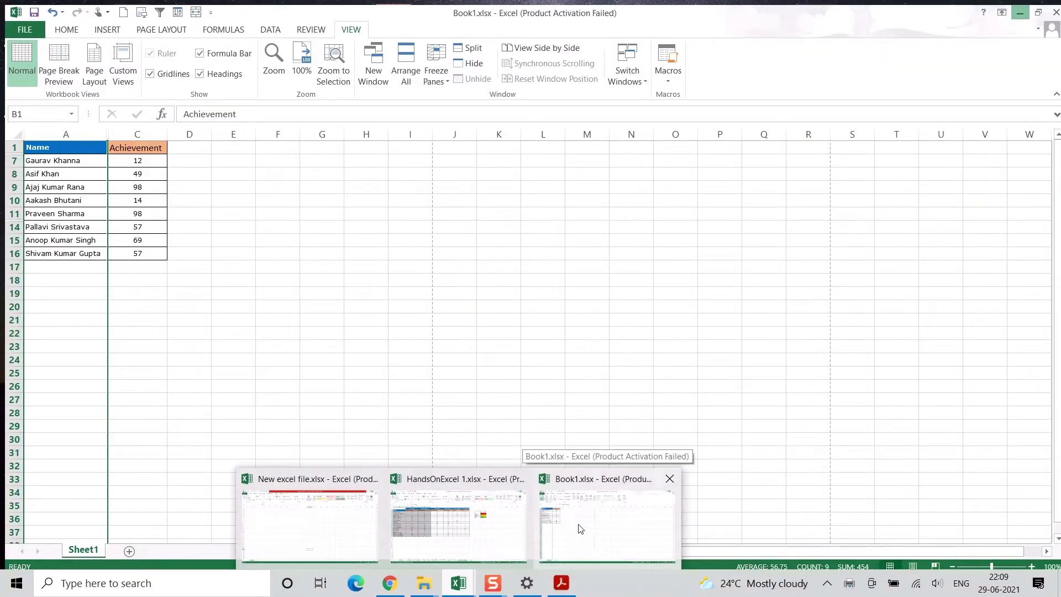
{"action": "left_click", "coordinate": [578, 525]}
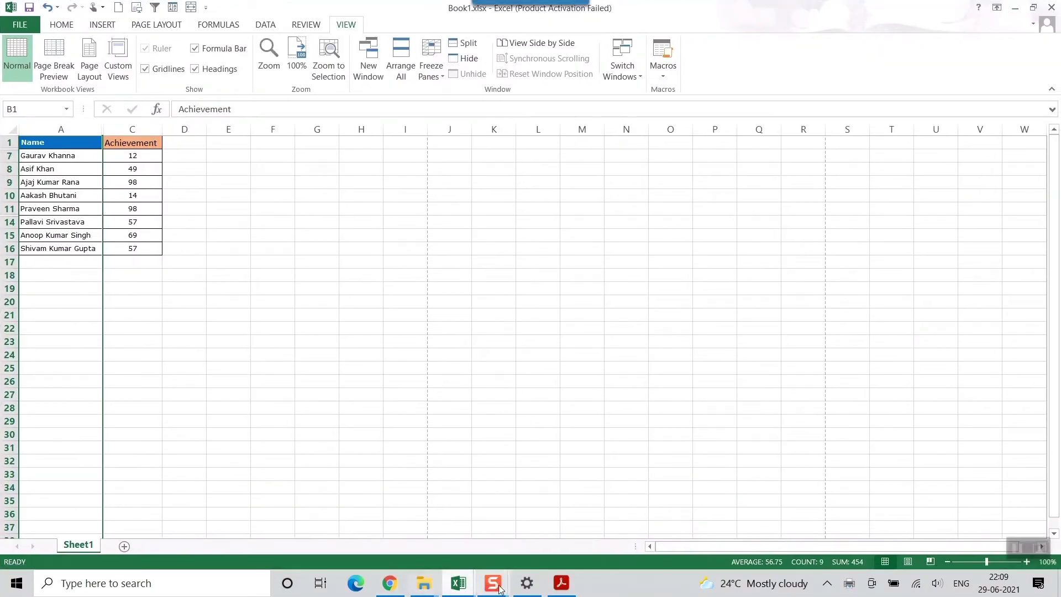
{"action": "left_click", "coordinate": [552, 584]}
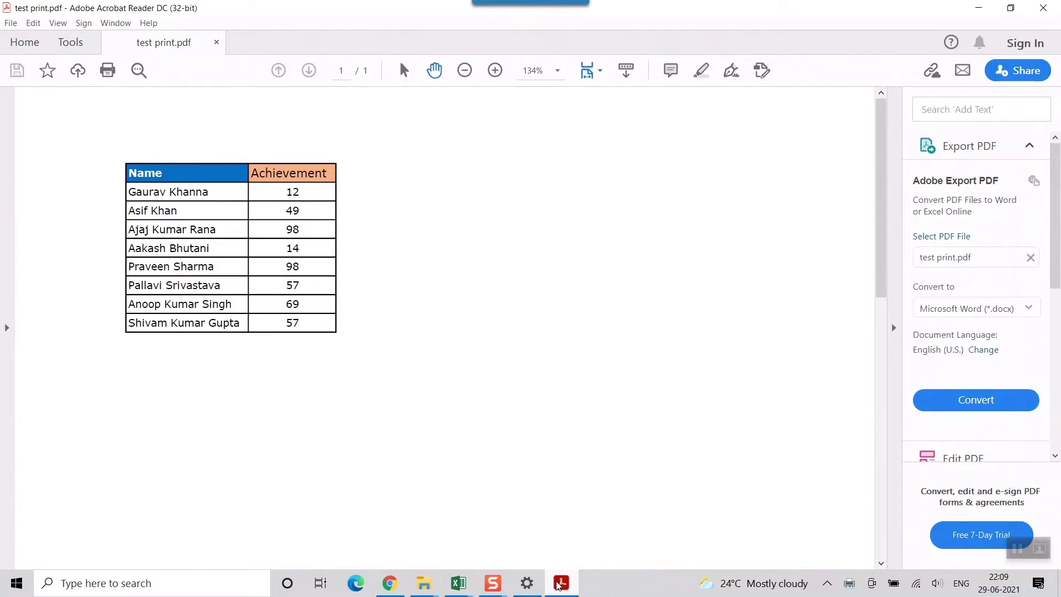
{"action": "left_click", "coordinate": [560, 584]}
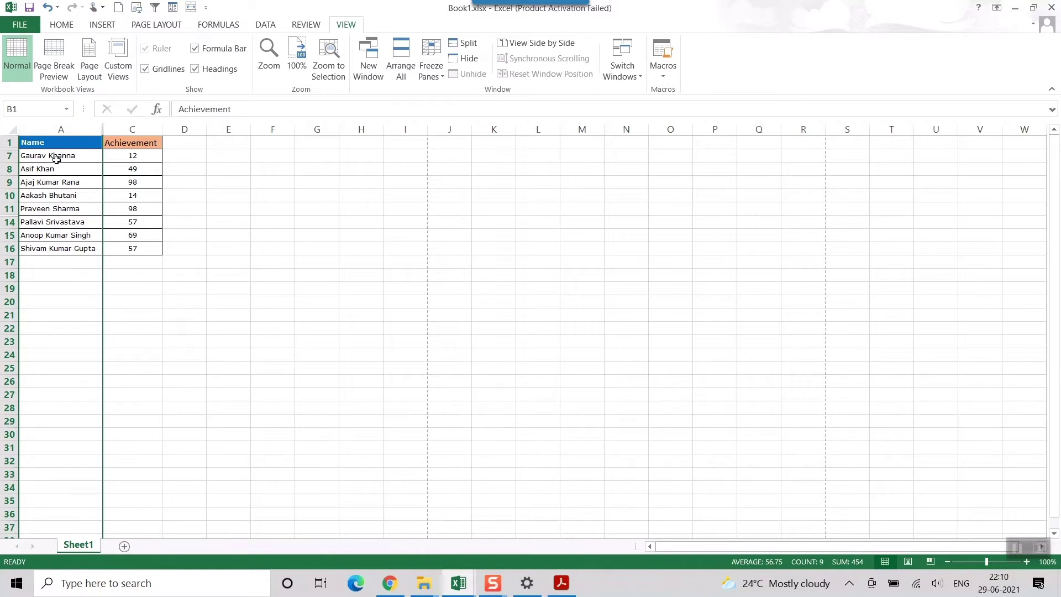
- Unhide column B between columns A and C
{"action": "left_click", "coordinate": [131, 130]}
{"action": "left_click_drag", "start_coordinate": [131, 129], "coordinate": [53, 130]}
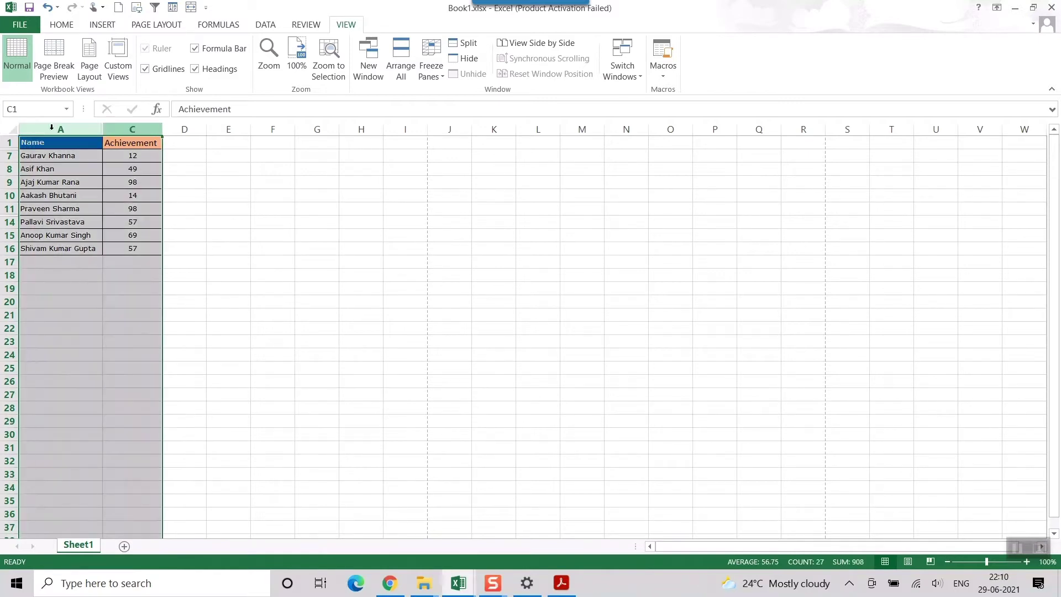
{"action": "right_click", "coordinate": [54, 130]}
{"action": "left_click", "coordinate": [83, 324]}
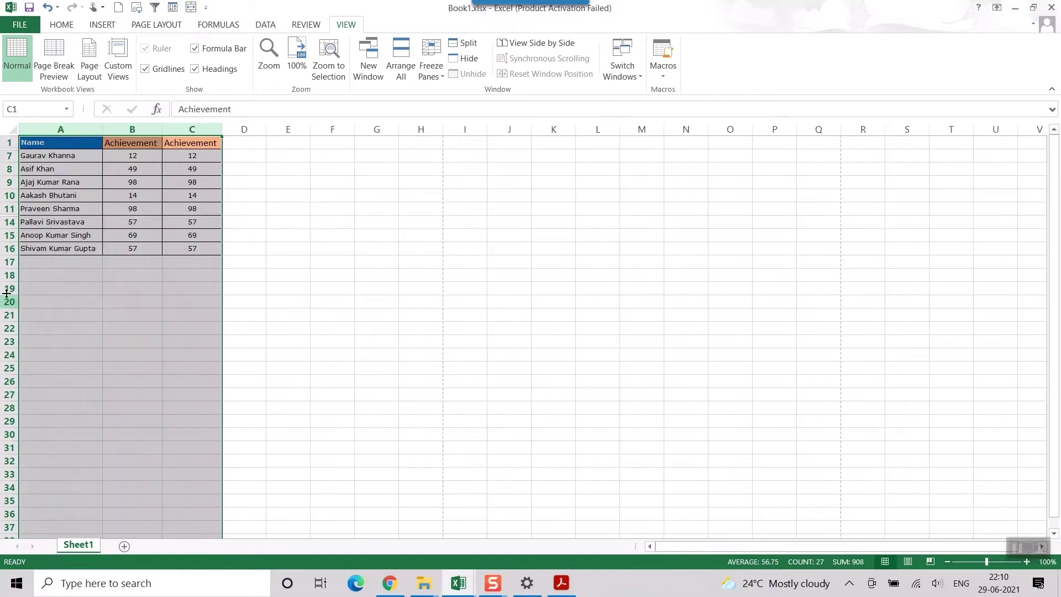
- Unhide all hidden rows in rows 1–18 and check the full table's print preview
{"action": "left_click_drag", "start_coordinate": [10, 281], "coordinate": [10, 271]}
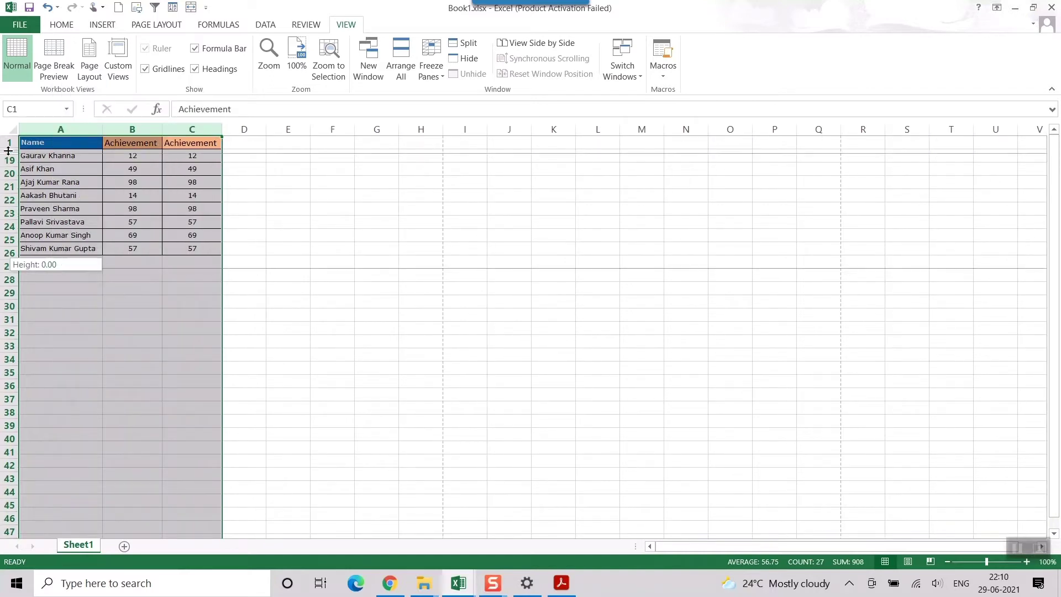
{"action": "left_click_drag", "start_coordinate": [10, 142], "coordinate": [9, 248]}
{"action": "right_click", "coordinate": [17, 227]}
{"action": "left_click", "coordinate": [65, 421]}
{"action": "left_click", "coordinate": [192, 423]}
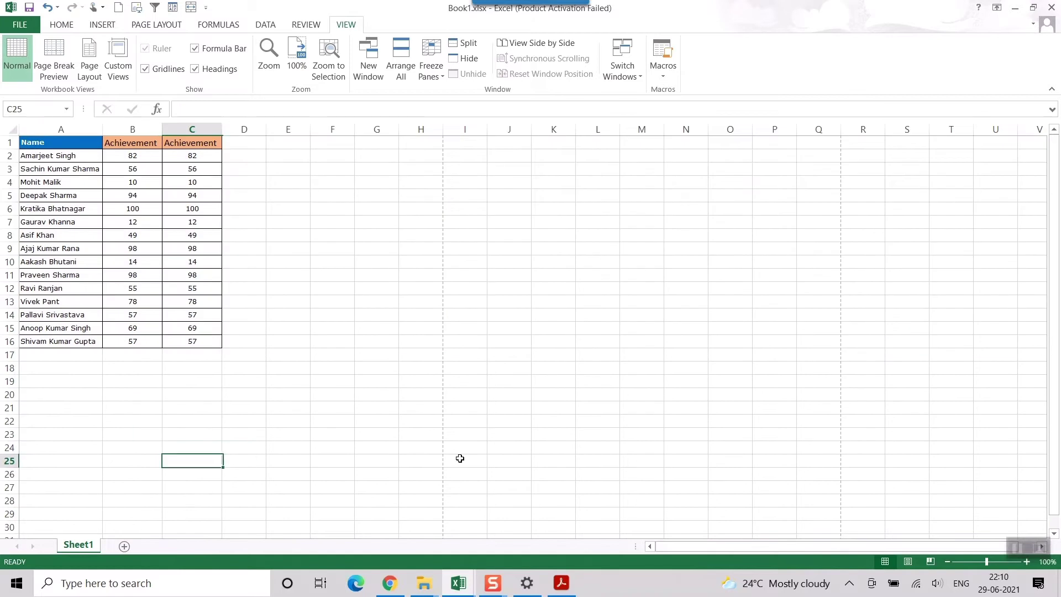
{"action": "key", "text": "ctrl+p"}
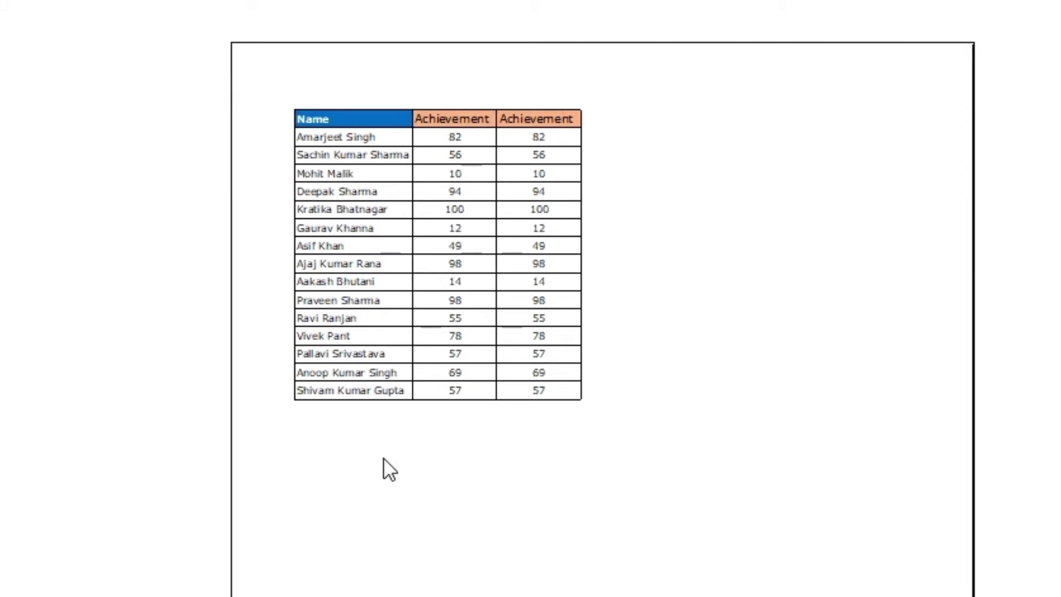
{"action": "key", "text": "Escape"}
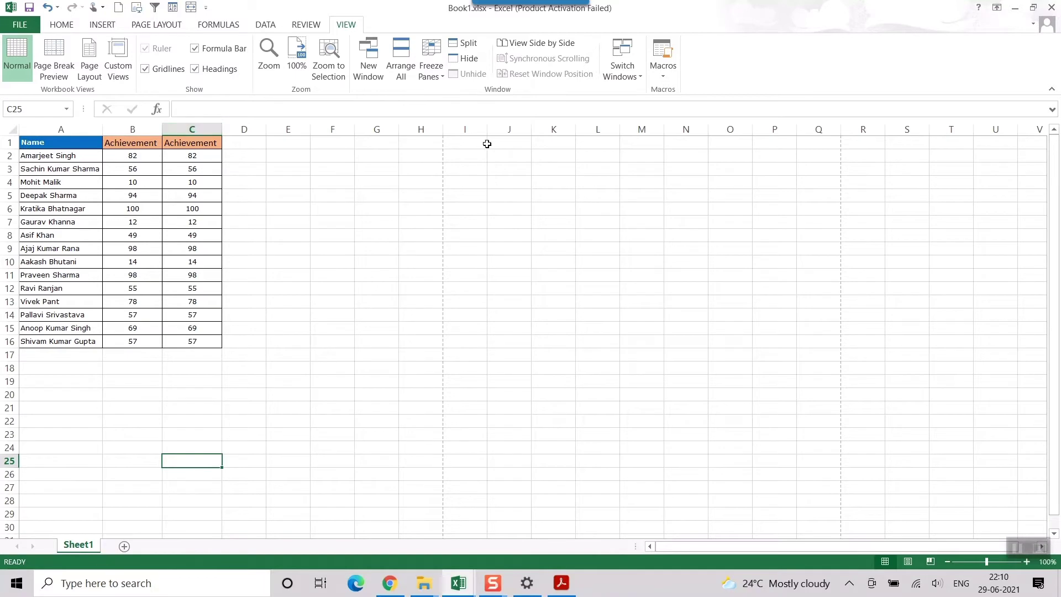
{"action": "left_click_drag", "start_coordinate": [10, 169], "coordinate": [9, 195]}
{"action": "right_click", "coordinate": [9, 194]}
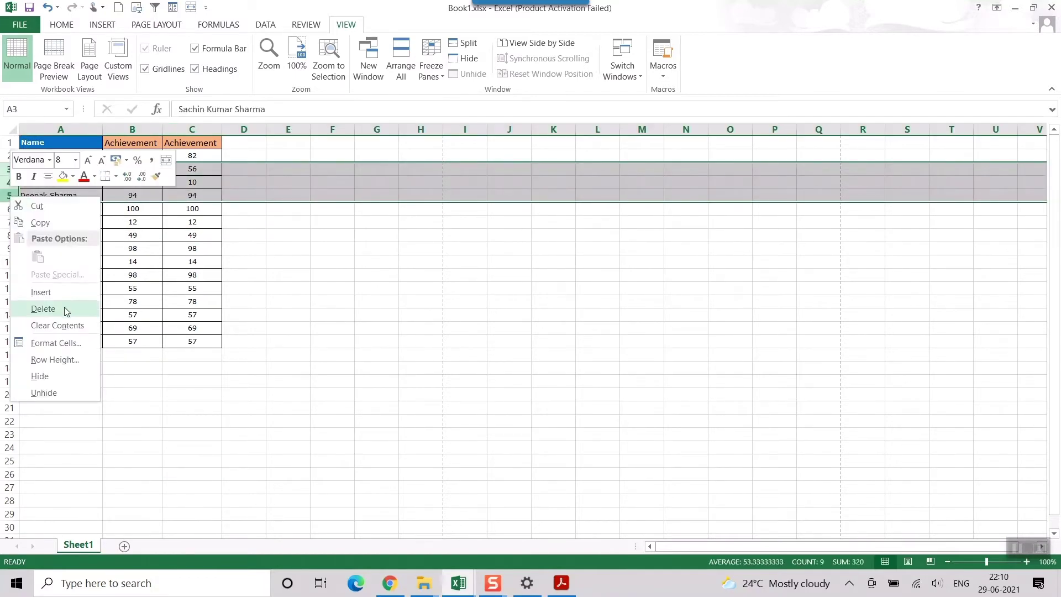
{"action": "left_click", "coordinate": [494, 338]}
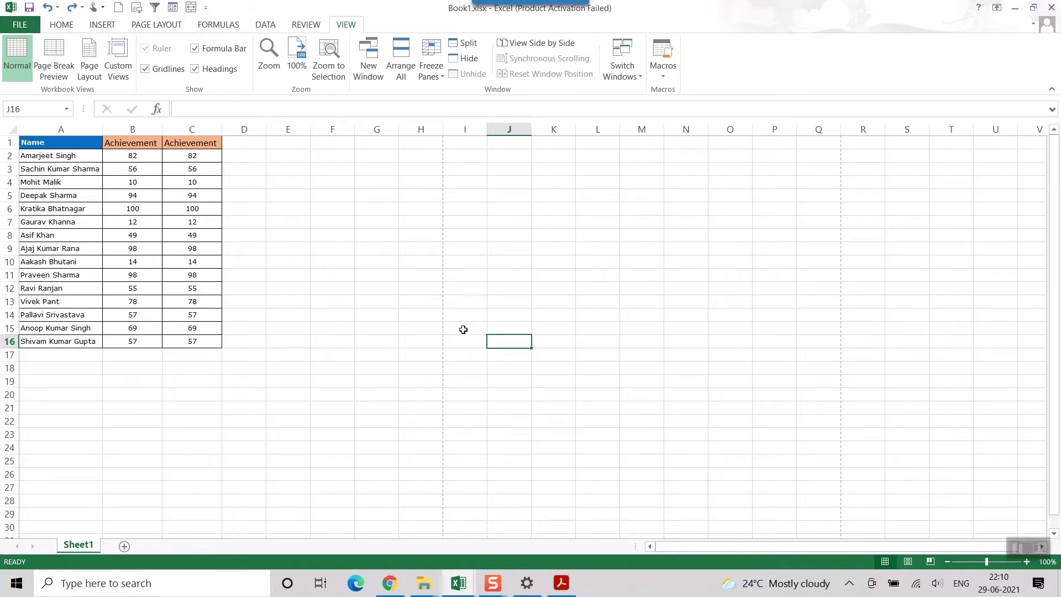
{"action": "left_click", "coordinate": [247, 246]}
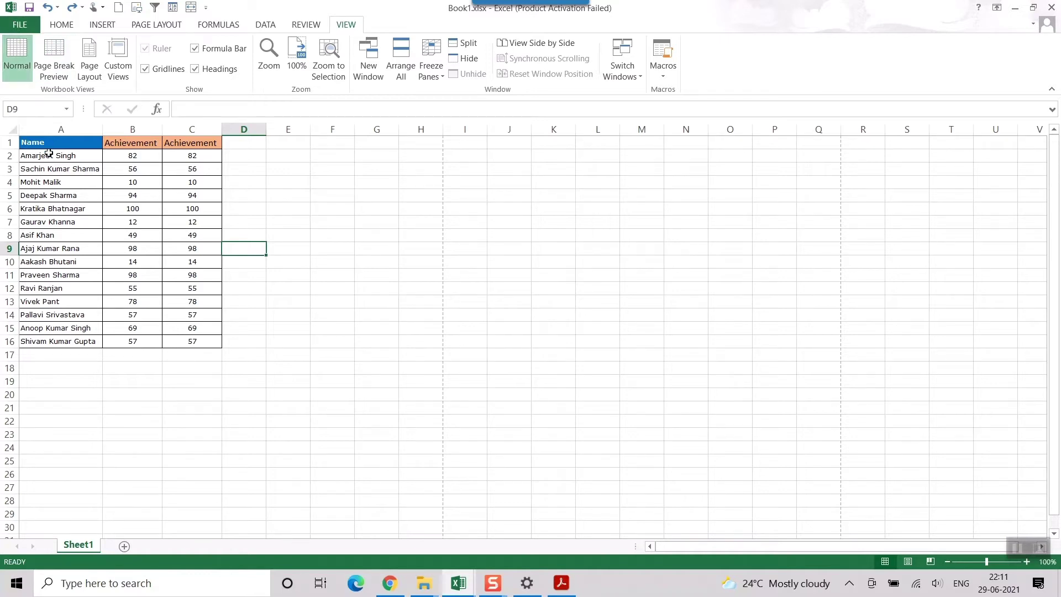
{"action": "left_click", "coordinate": [416, 250]}
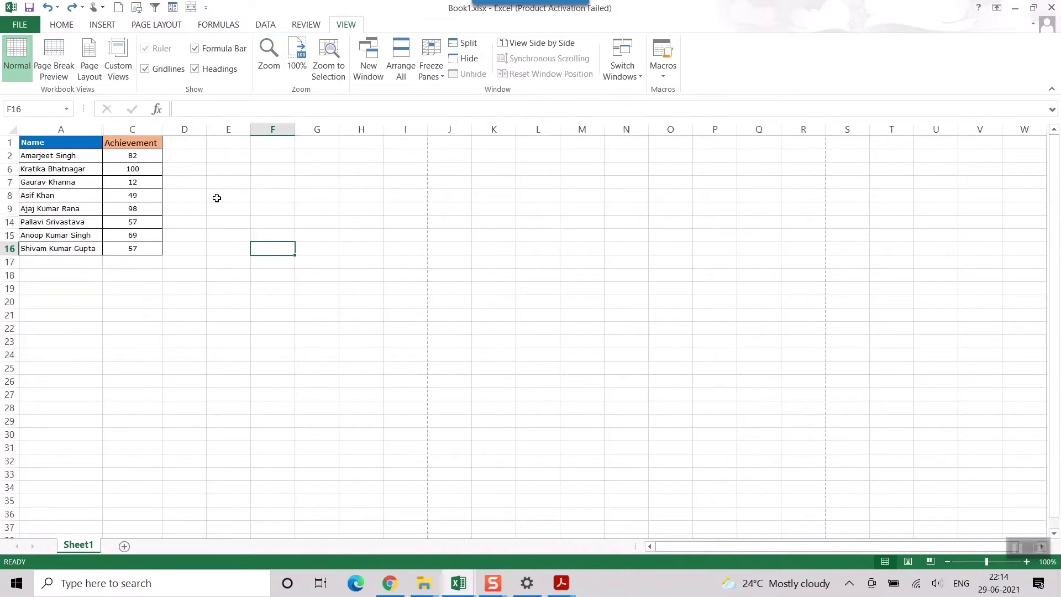
- Begin adding a custom view named sun1 for the current hidden layout
{"action": "left_click", "coordinate": [215, 197]}
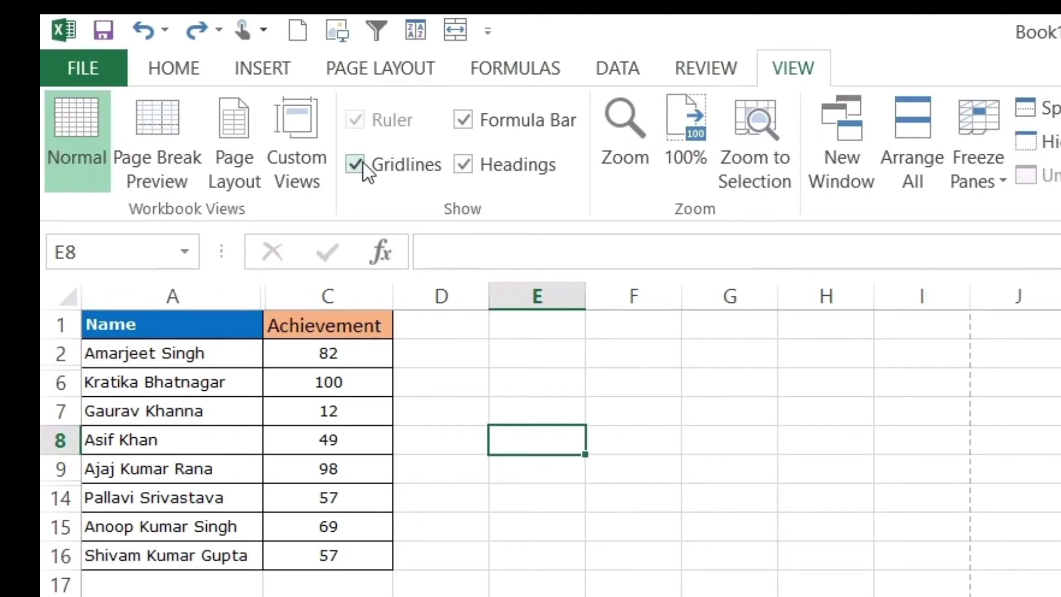
{"action": "left_click", "coordinate": [296, 148]}
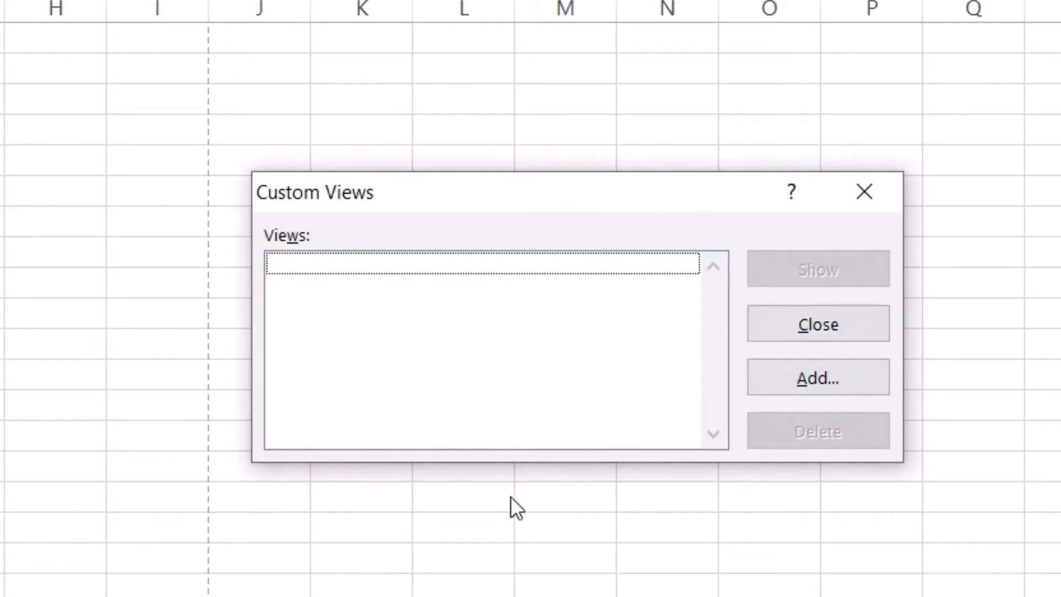
{"action": "left_click", "coordinate": [805, 379]}
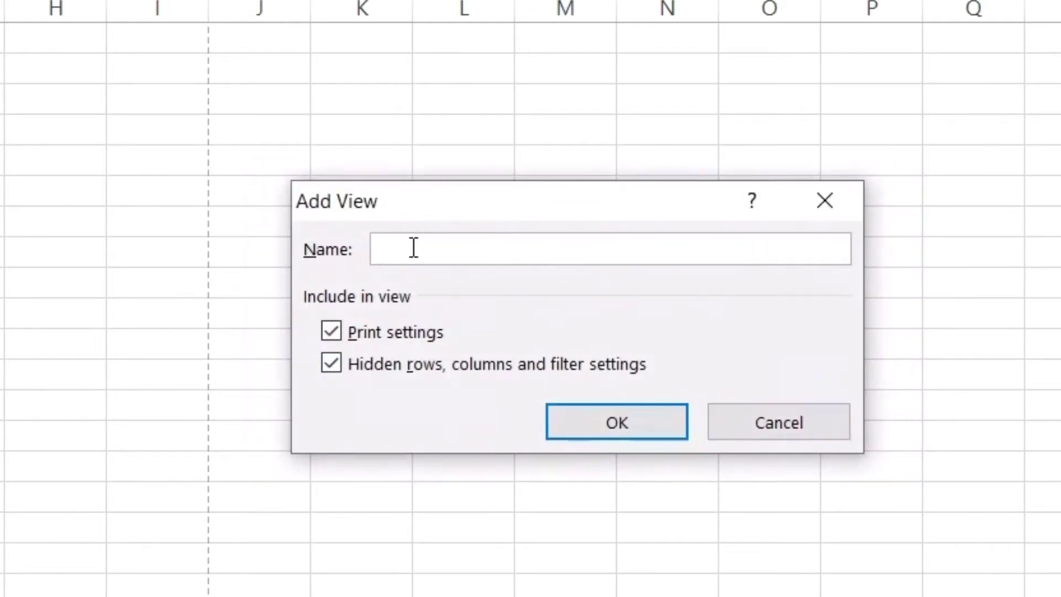
{"action": "type", "text": "sun"}
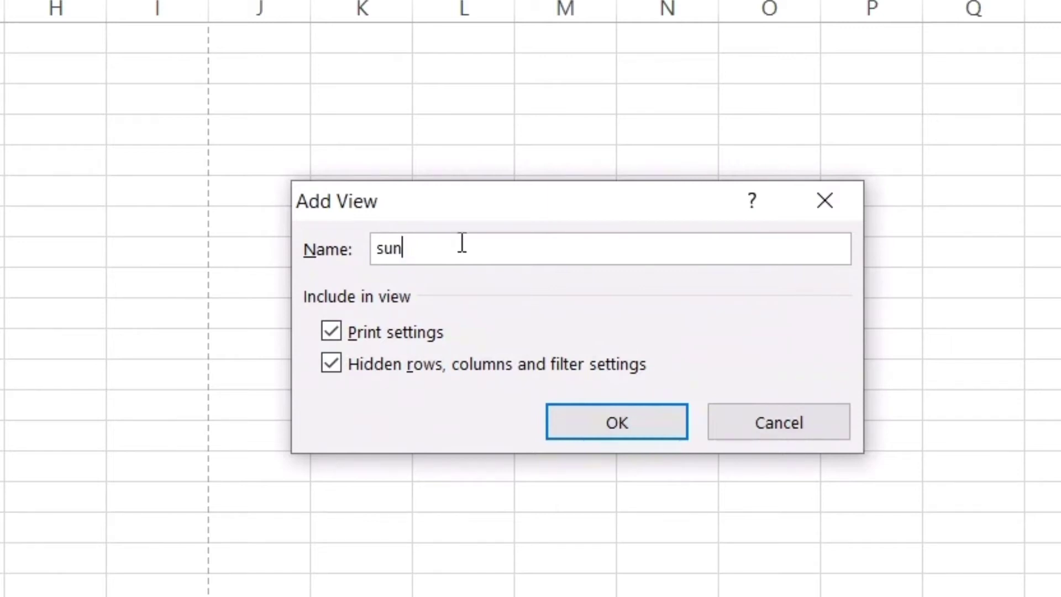
{"action": "type", "text": "1"}
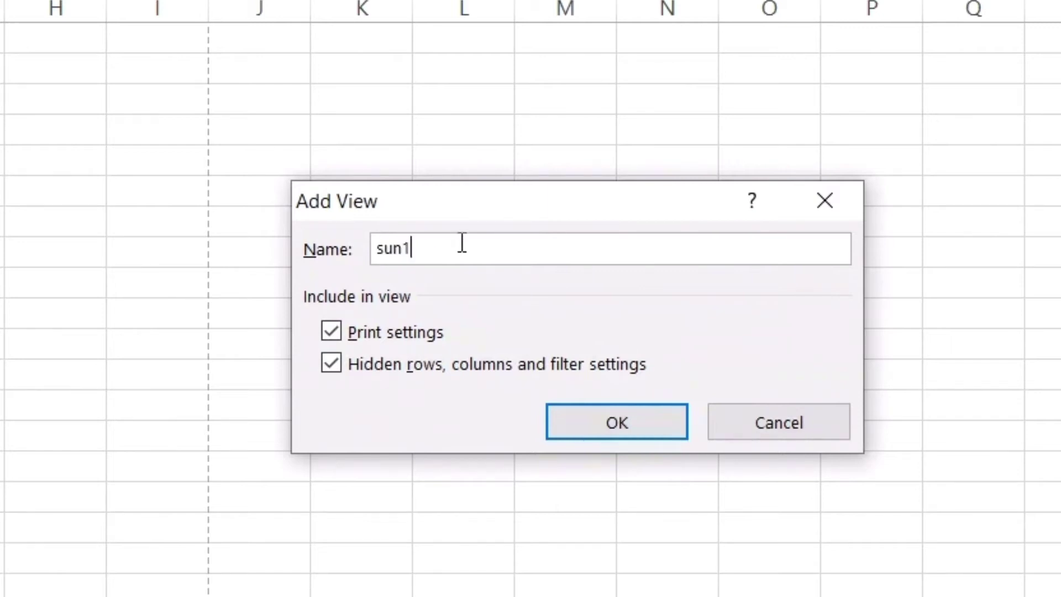
- Finish saving the sun1 view, then unhide column B
{"action": "left_click", "coordinate": [632, 420]}
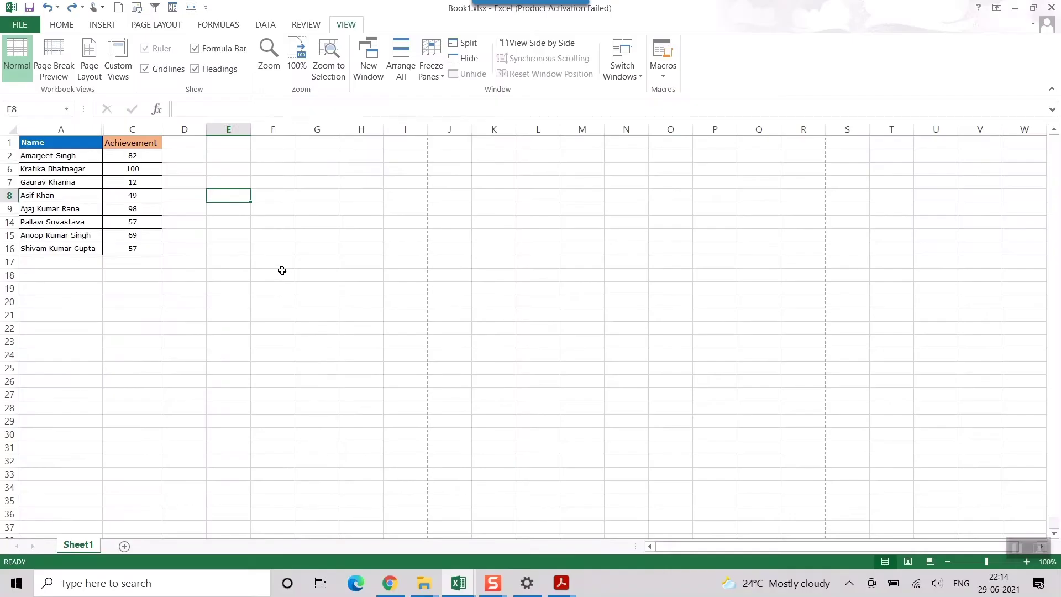
{"action": "left_click", "coordinate": [282, 270]}
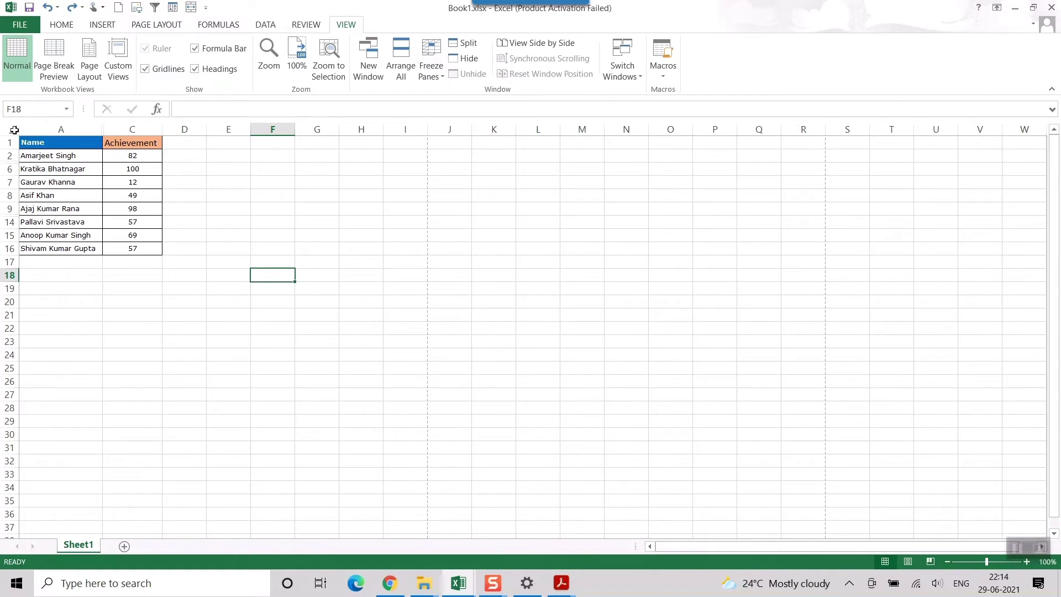
{"action": "left_click_drag", "start_coordinate": [29, 130], "coordinate": [132, 129]}
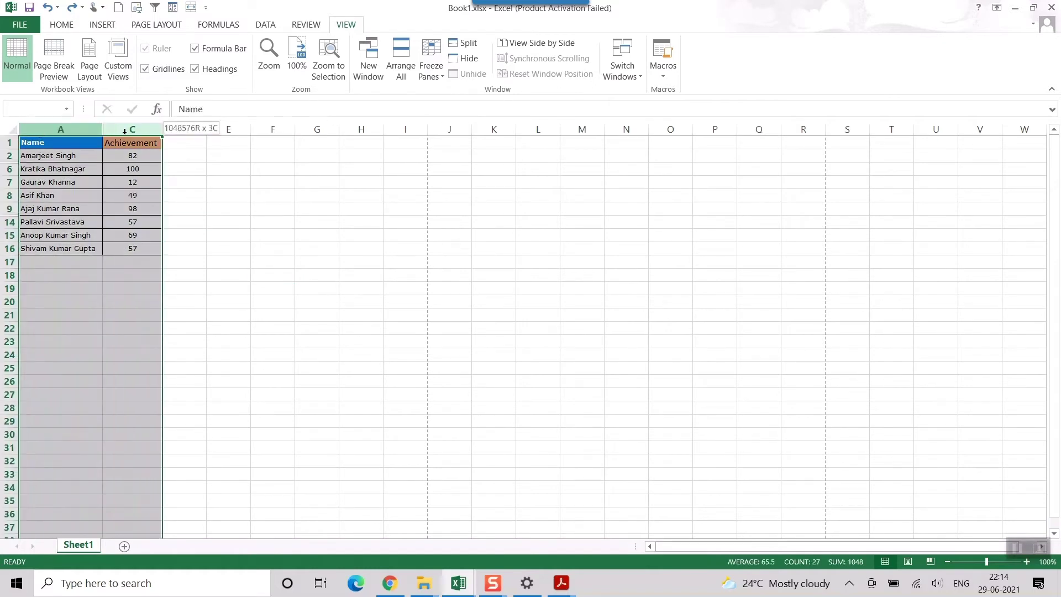
{"action": "right_click", "coordinate": [69, 131]}
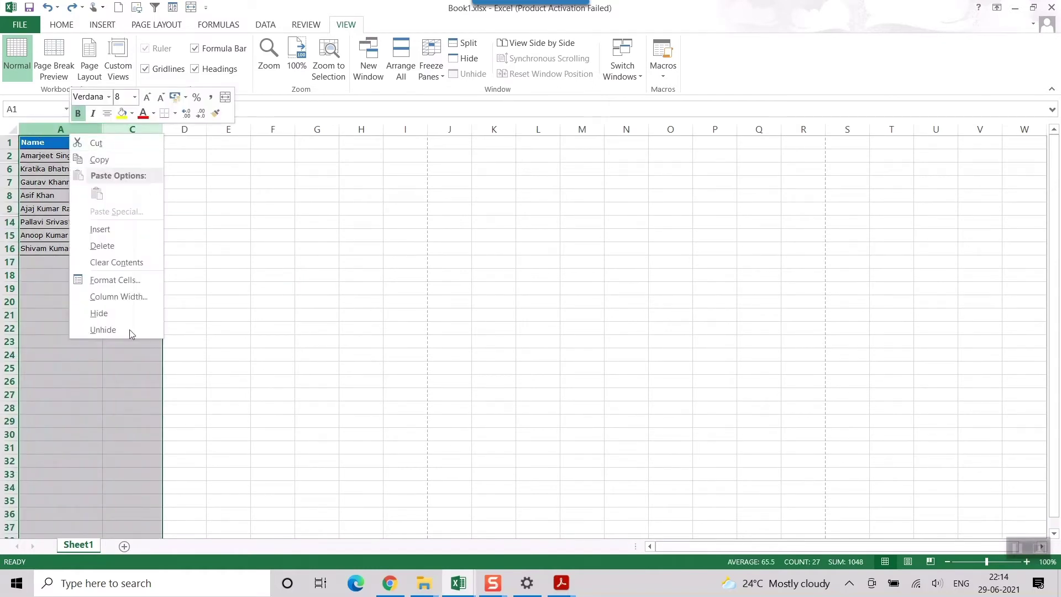
{"action": "left_click", "coordinate": [98, 329]}
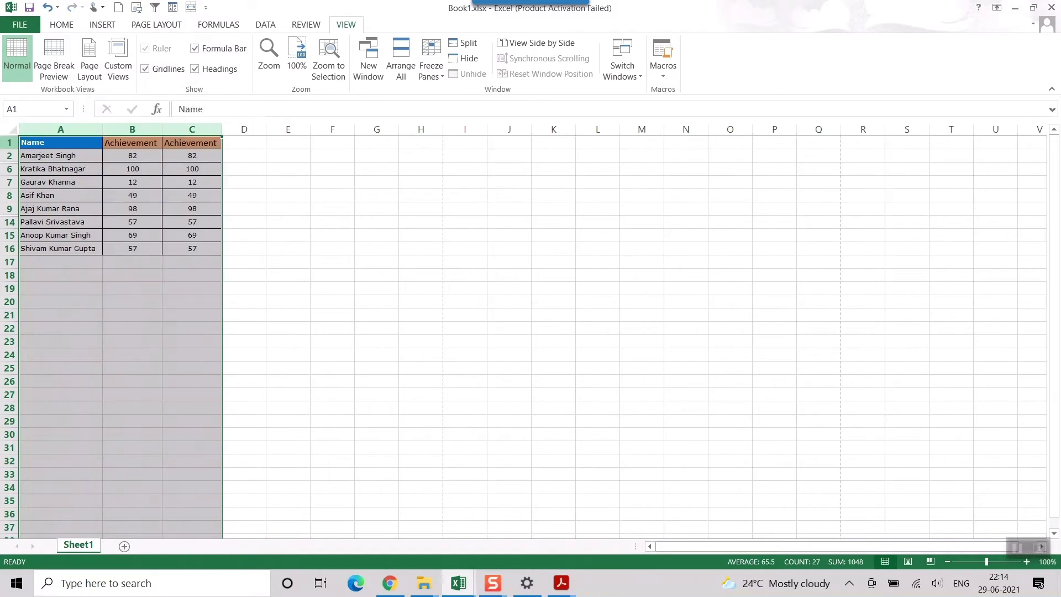
- Unhide rows 3–5 and 10–13 by unhiding rows 1–17
{"action": "left_click", "coordinate": [9, 142]}
{"action": "left_click_drag", "start_coordinate": [9, 142], "coordinate": [9, 261]}
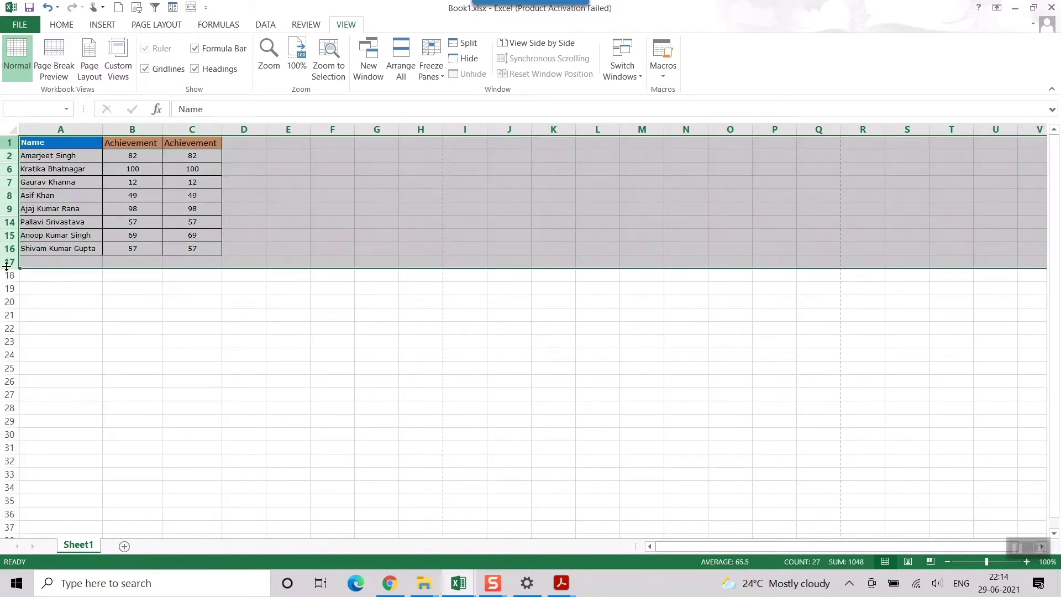
{"action": "right_click", "coordinate": [10, 262]}
{"action": "left_click", "coordinate": [51, 455]}
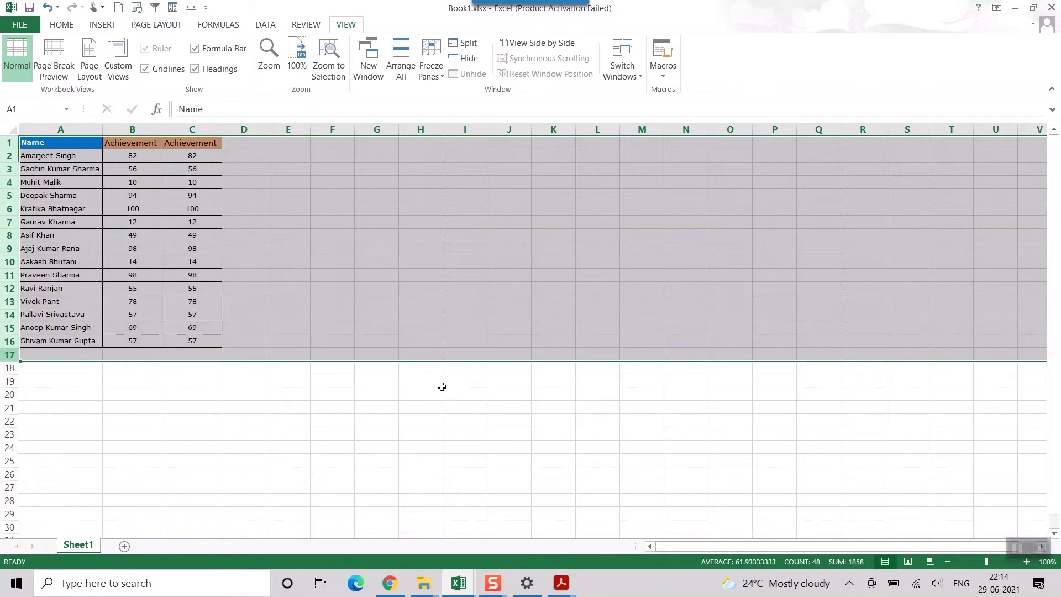
{"action": "left_click", "coordinate": [422, 393]}
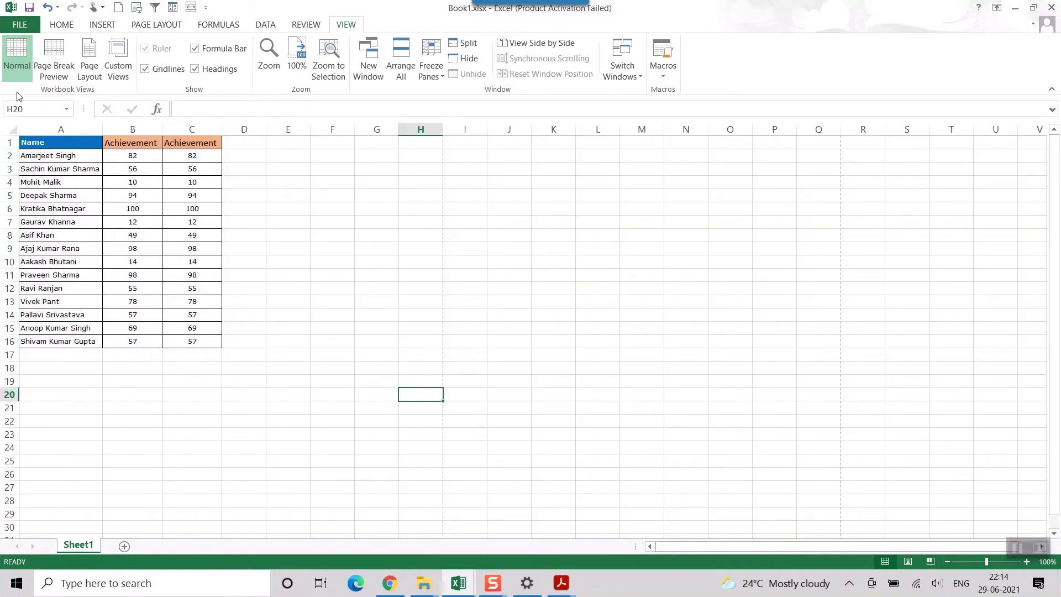
- Add a custom view named sun for the fully unhidden 15-entry table
{"action": "left_click", "coordinate": [117, 61]}
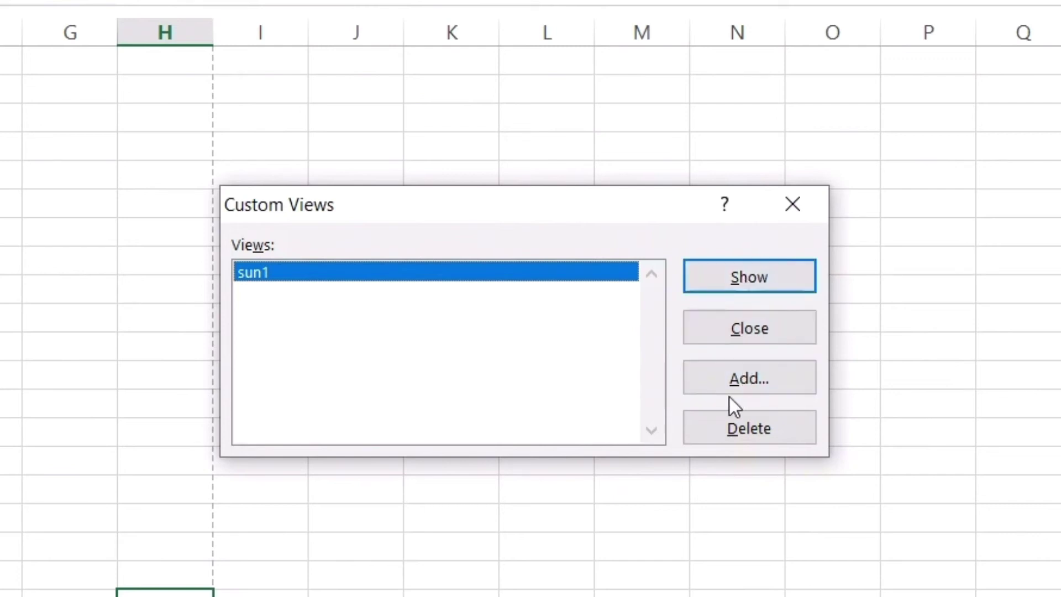
{"action": "left_click", "coordinate": [748, 381]}
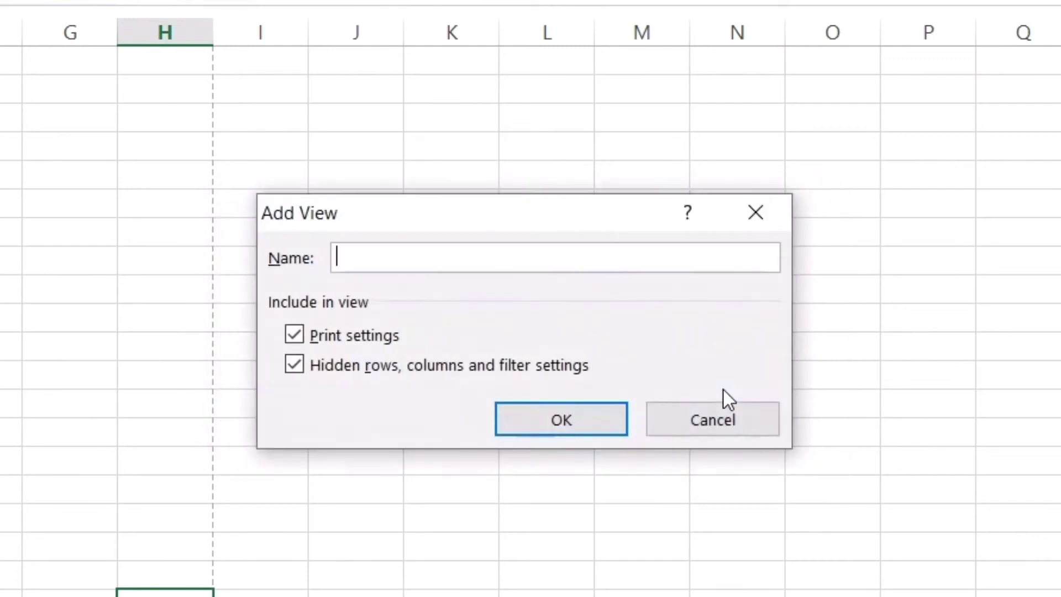
{"action": "type", "text": "sun"}
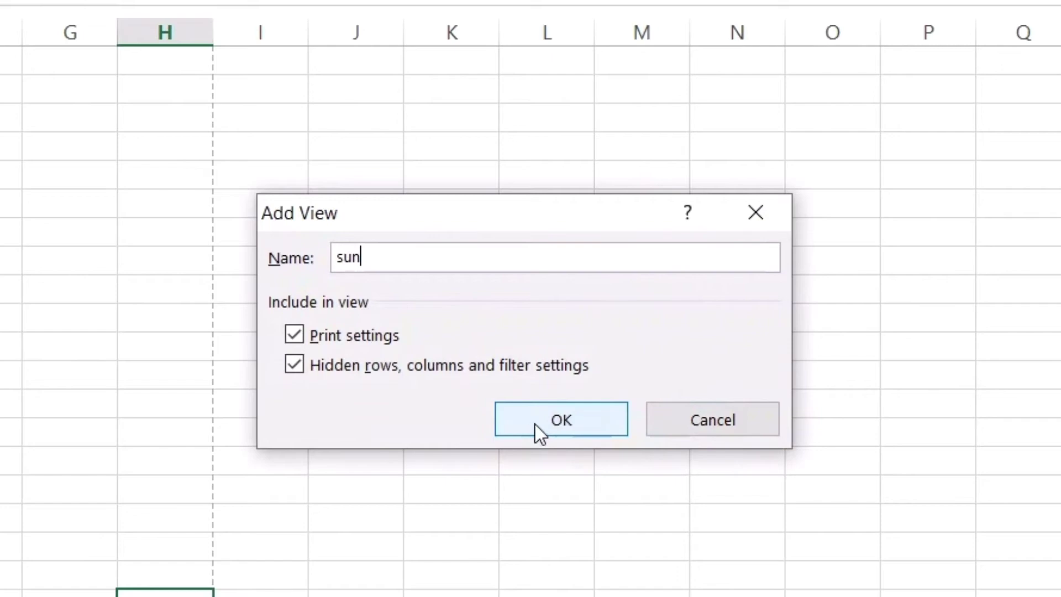
{"action": "left_click", "coordinate": [535, 424]}
{"action": "left_click", "coordinate": [358, 300]}
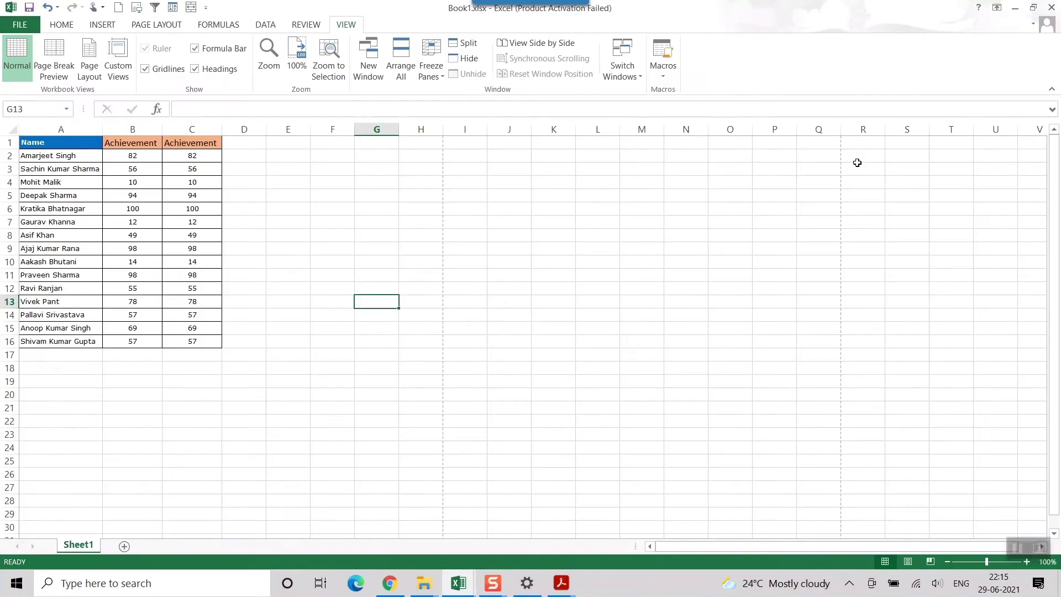
{"action": "key", "text": "ctrl+p"}
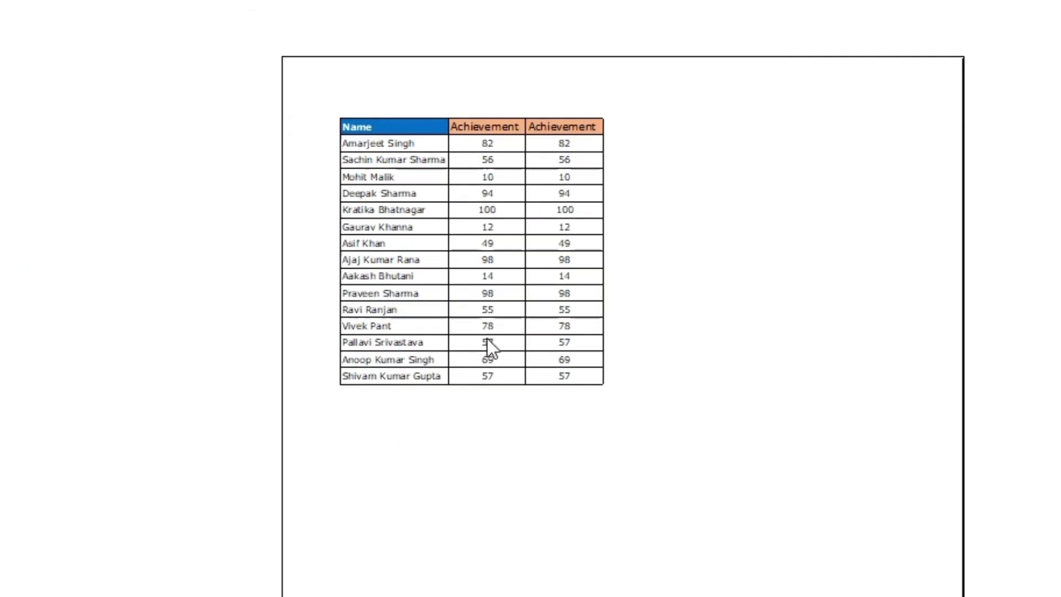
{"action": "key", "text": "Escape"}
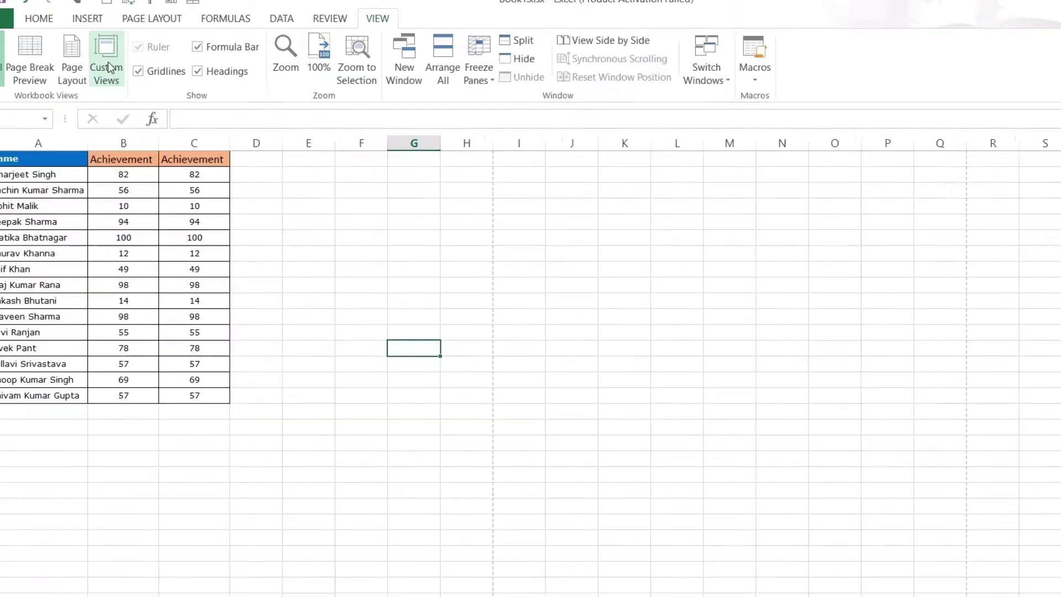
- Apply the saved sun1 custom view from the Custom Views list
{"action": "left_click", "coordinate": [107, 65]}
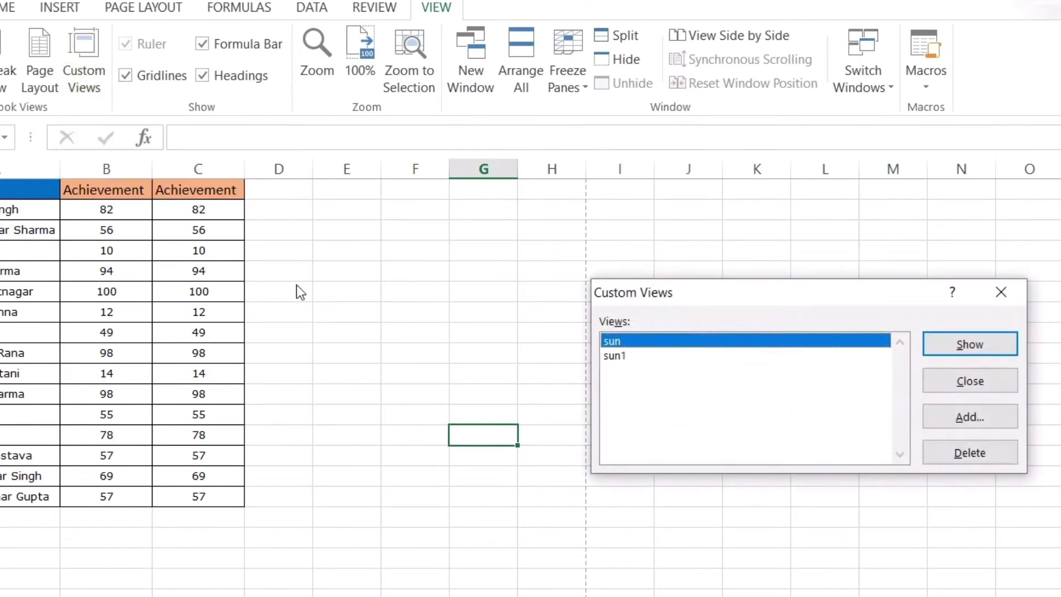
{"action": "double_click", "coordinate": [623, 356]}
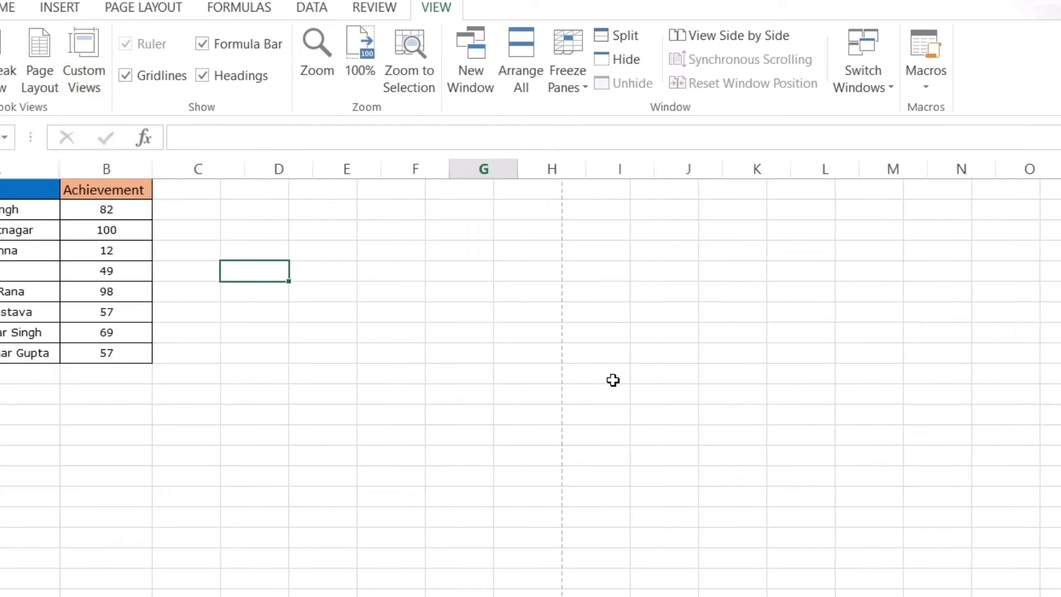
{"action": "left_click", "coordinate": [72, 417]}
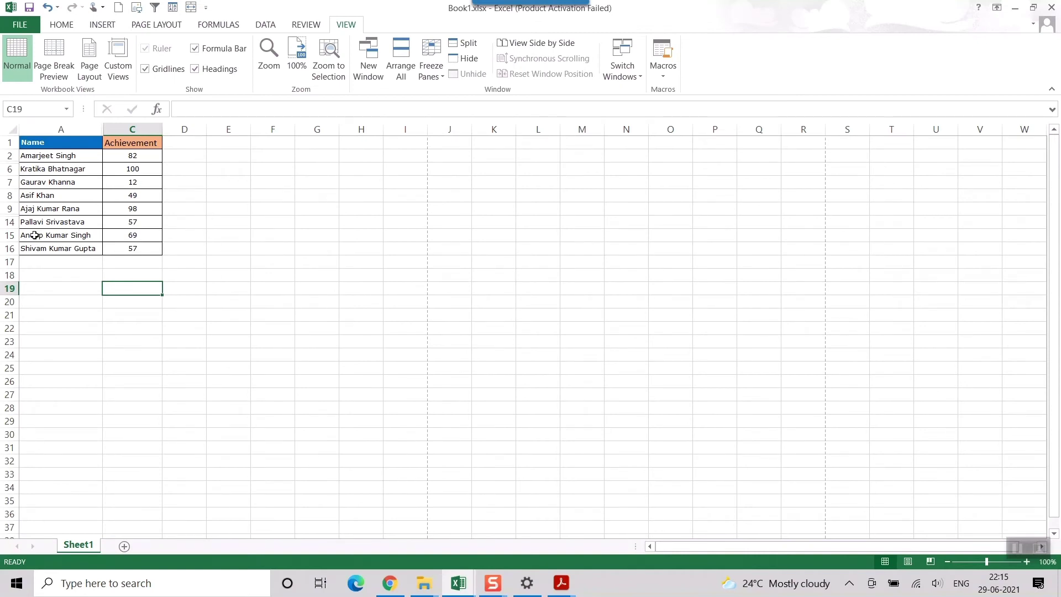
{"action": "left_click", "coordinate": [336, 236]}
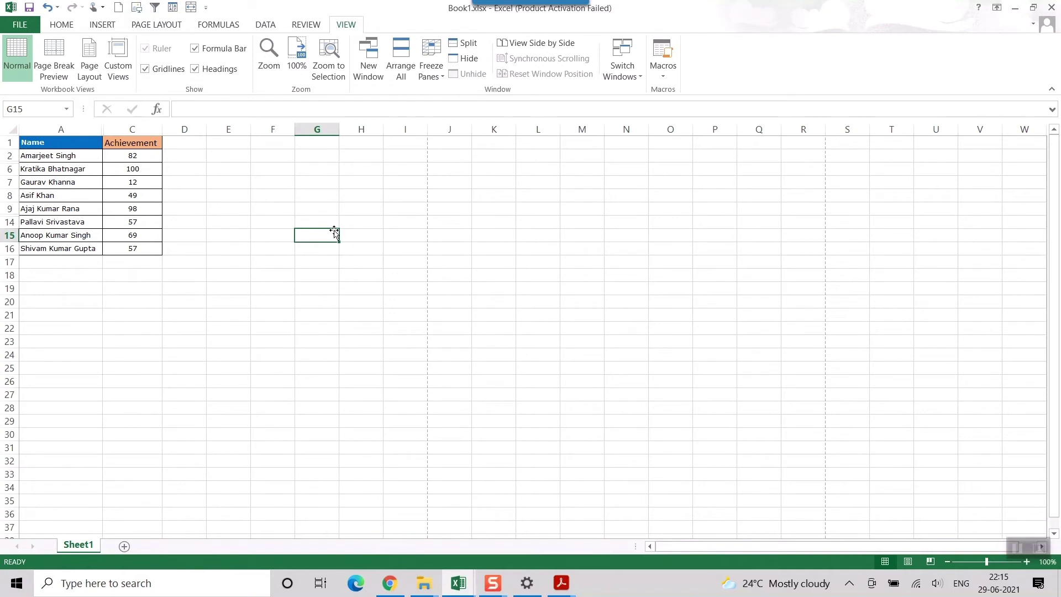
{"action": "left_click_drag", "start_coordinate": [334, 231], "coordinate": [270, 205]}
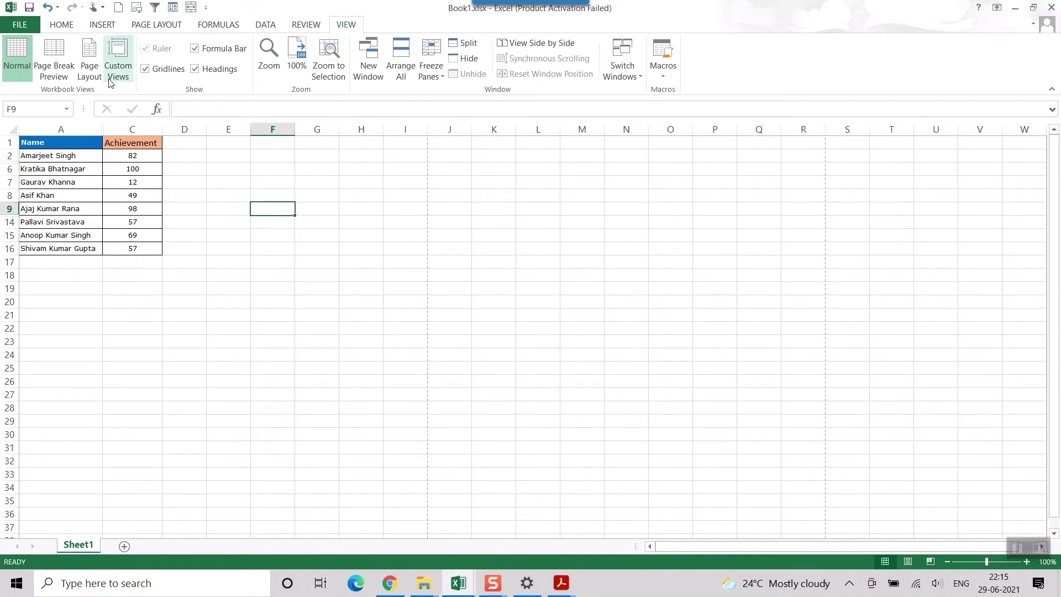
{"action": "left_click", "coordinate": [117, 56]}
{"action": "left_click", "coordinate": [691, 243]}
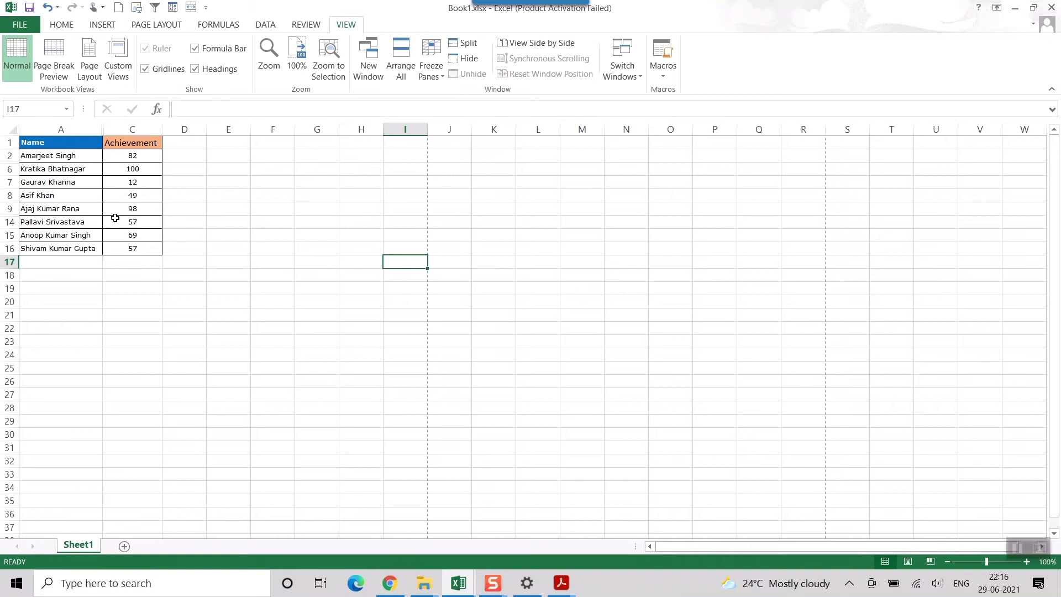
{"action": "left_click", "coordinate": [402, 273]}
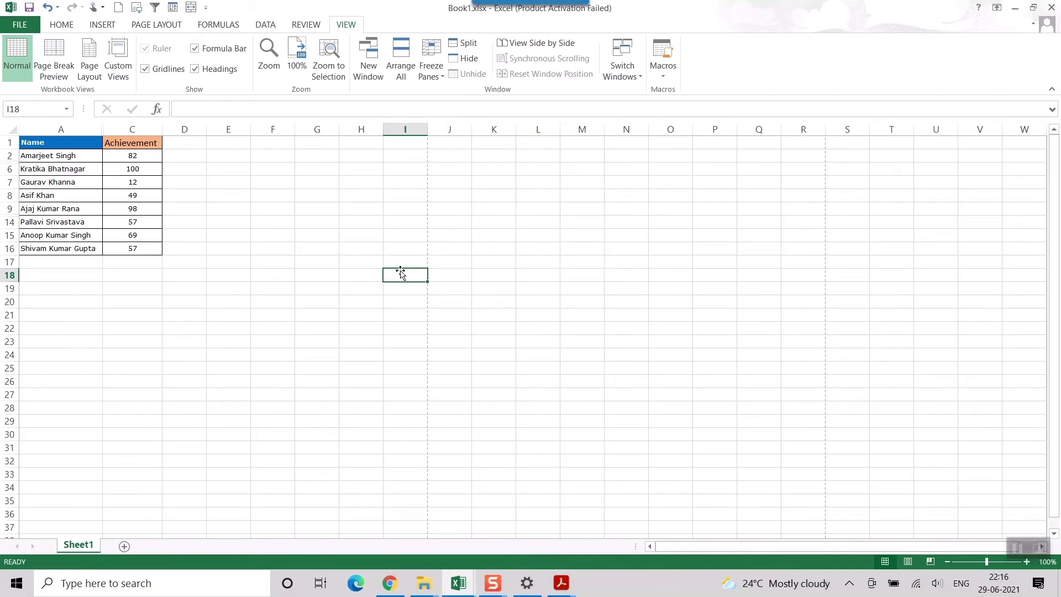
{"action": "left_click_drag", "start_coordinate": [36, 142], "coordinate": [151, 246]}
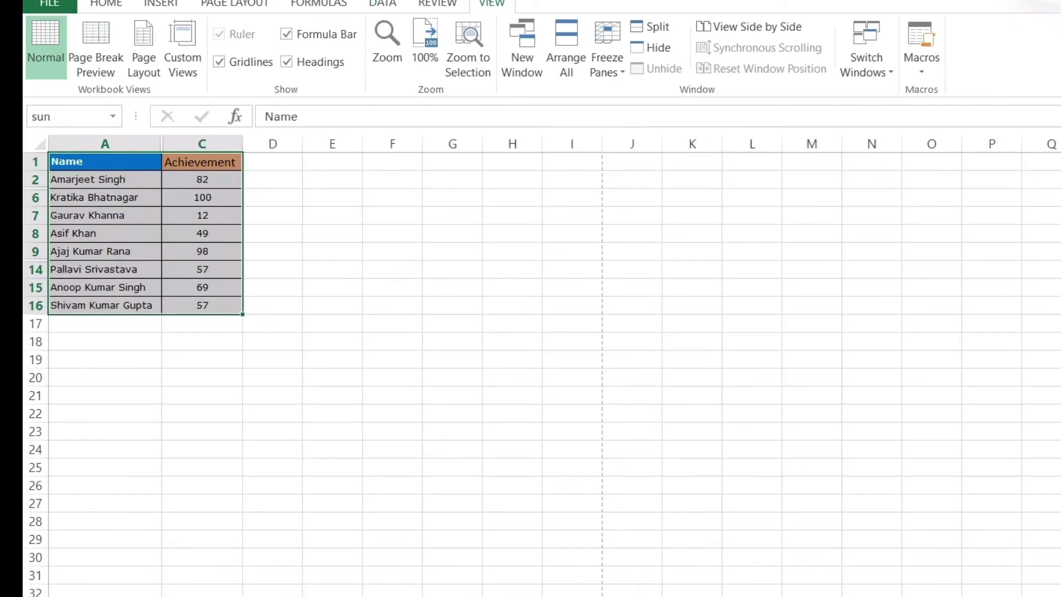
{"action": "left_click", "coordinate": [183, 50]}
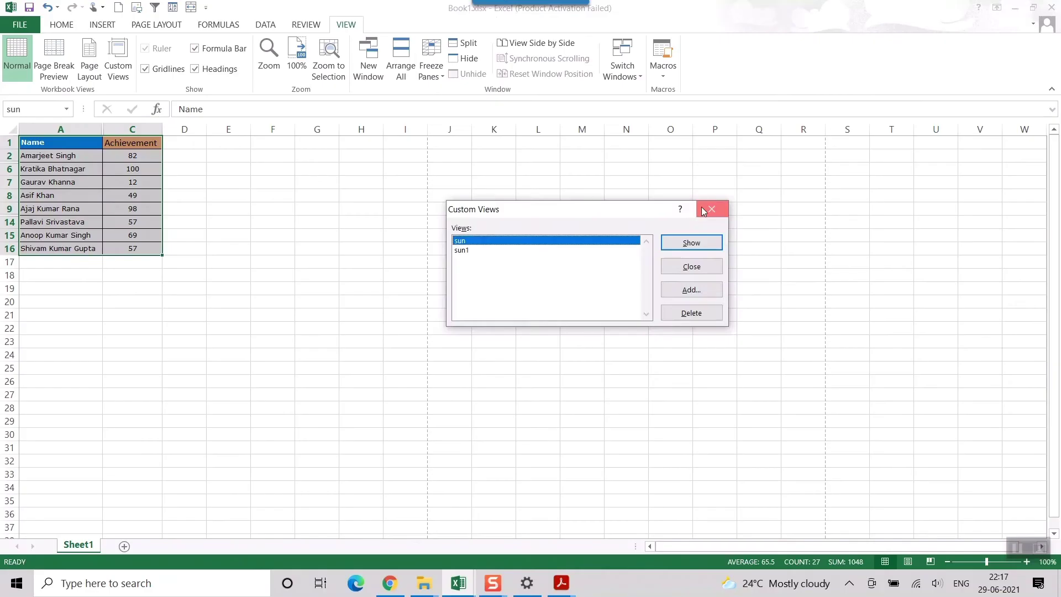
{"action": "left_click", "coordinate": [711, 209]}
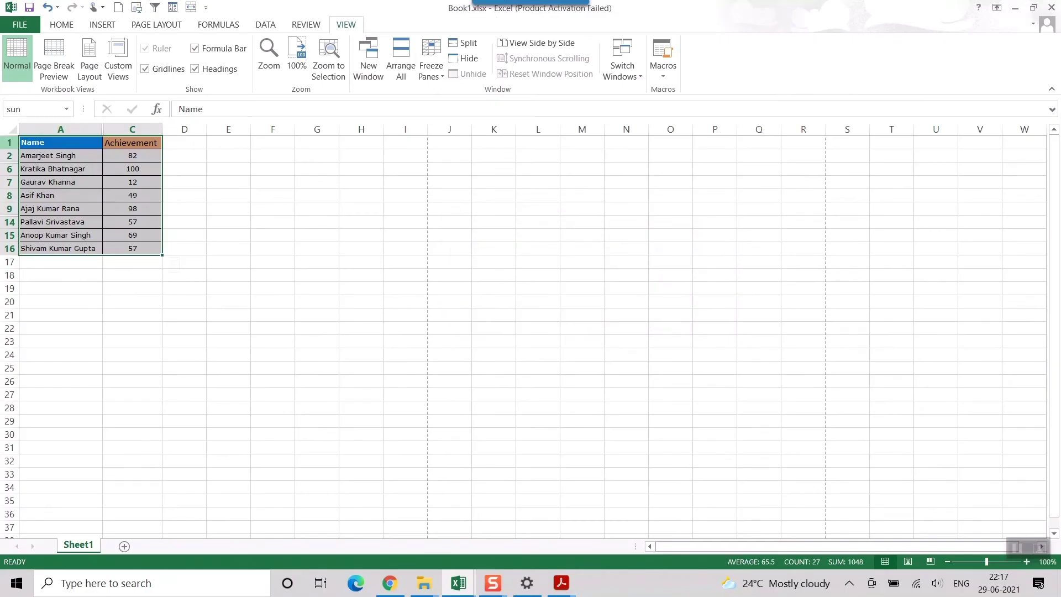
- Unhide column B and rows 3–5 and 10–13 across the sheet
{"action": "left_click", "coordinate": [12, 132]}
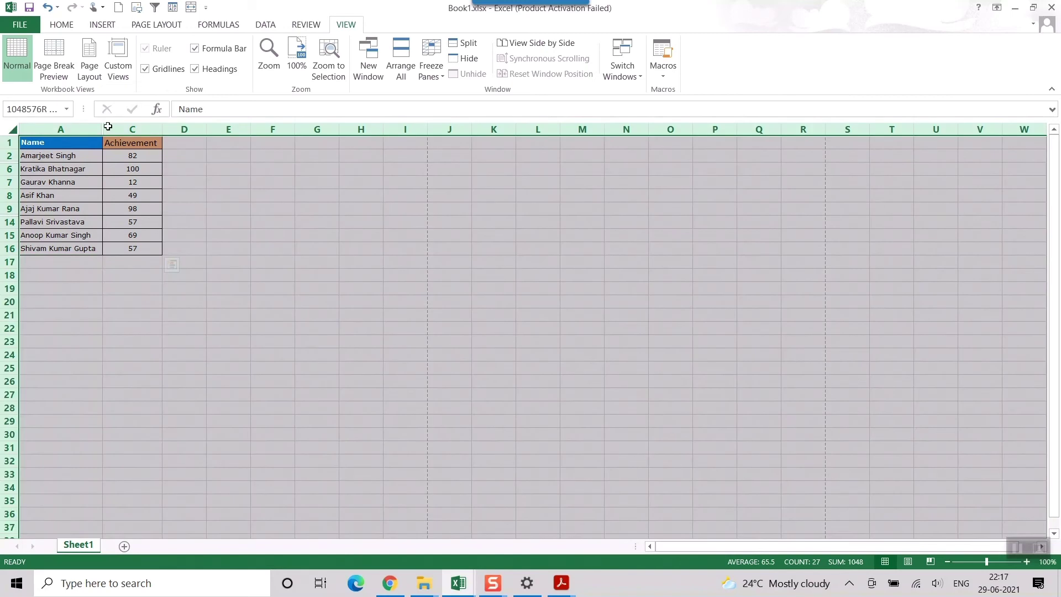
{"action": "right_click", "coordinate": [149, 128]}
{"action": "left_click", "coordinate": [201, 328]}
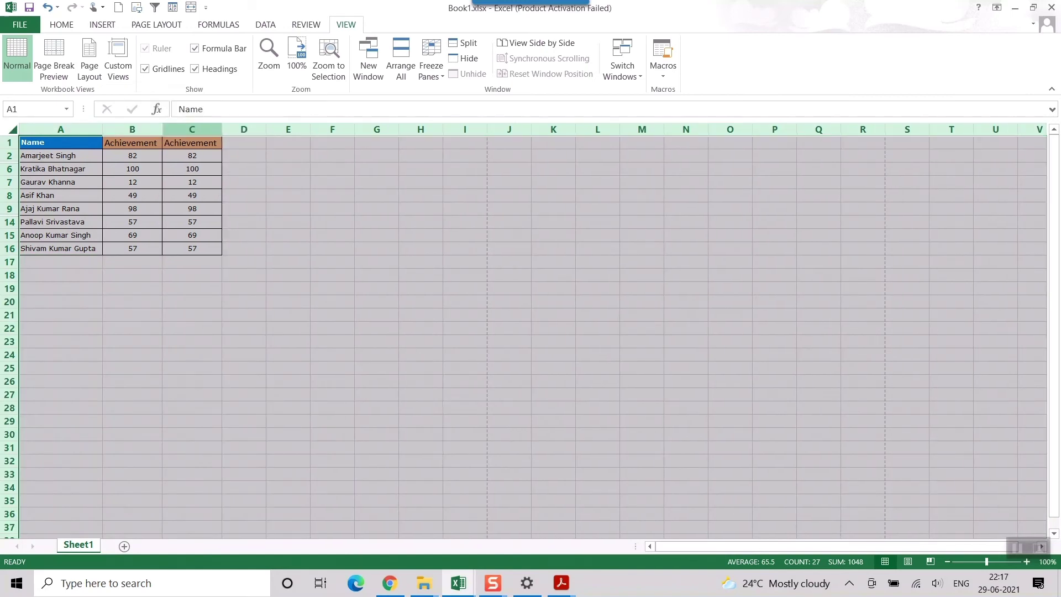
{"action": "left_click_drag", "start_coordinate": [9, 142], "coordinate": [9, 275]}
{"action": "key", "text": "ctrl+shift+9"}
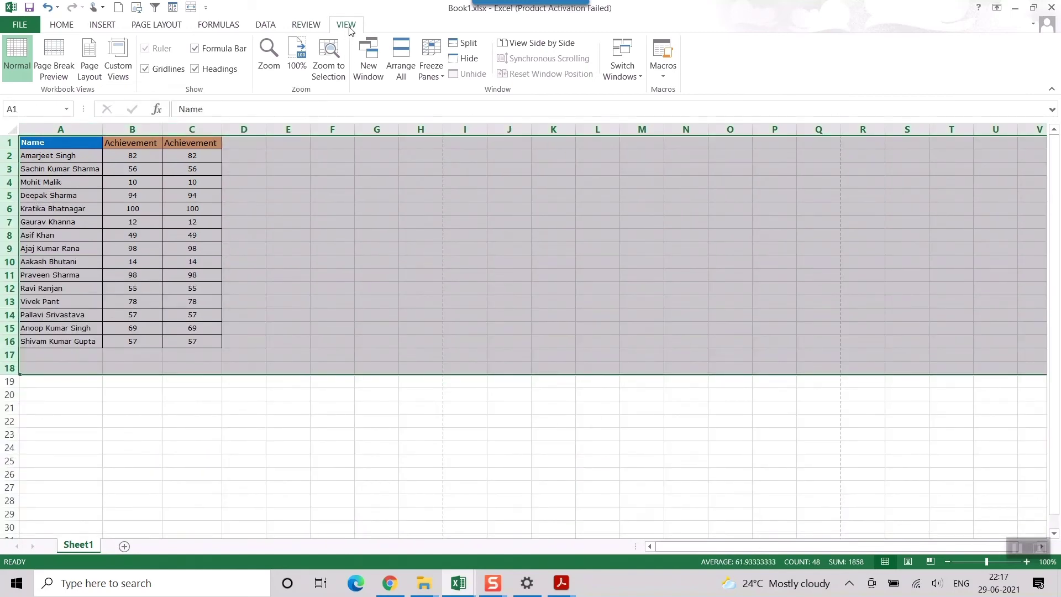
- Open the Custom Views list and close it without applying a view
{"action": "left_click", "coordinate": [117, 61]}
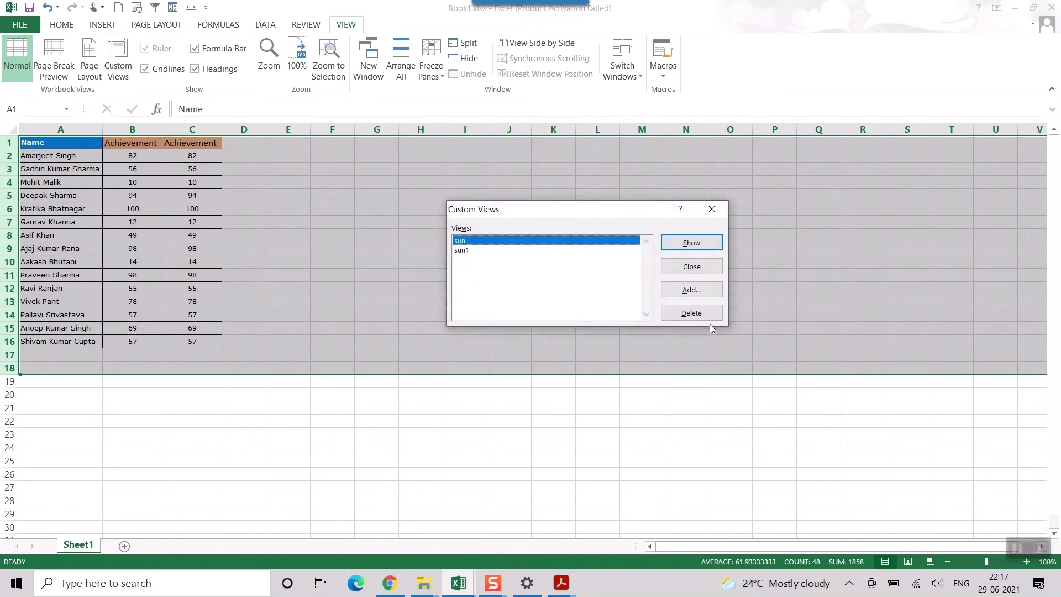
{"action": "left_click", "coordinate": [694, 269]}
{"action": "left_click", "coordinate": [390, 406]}
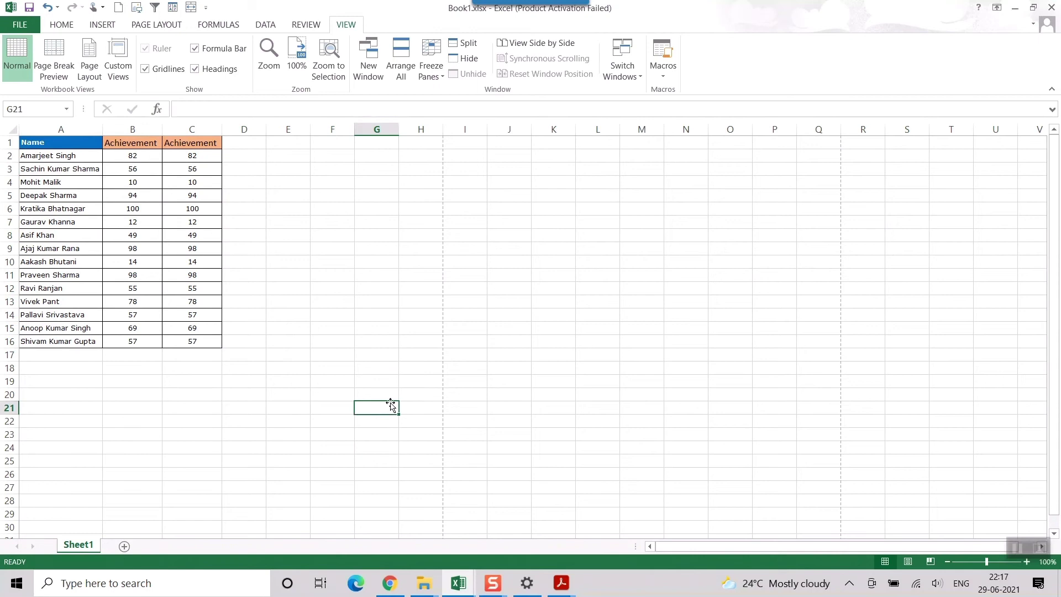